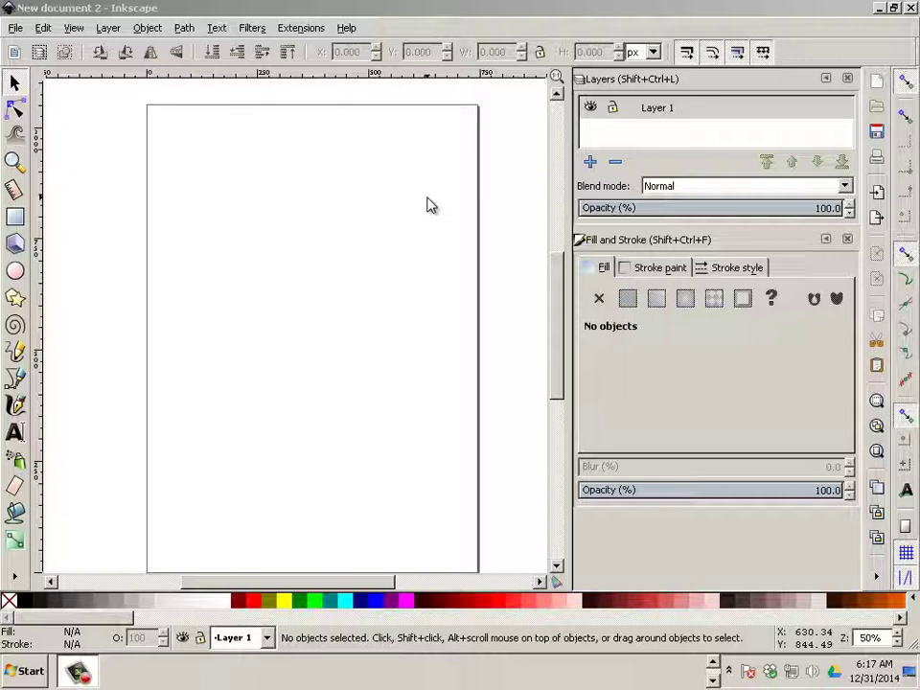
Draw a Bezier path that arcs right at the top, runs down, and sweeps right at the bottom
left_click(15, 380)
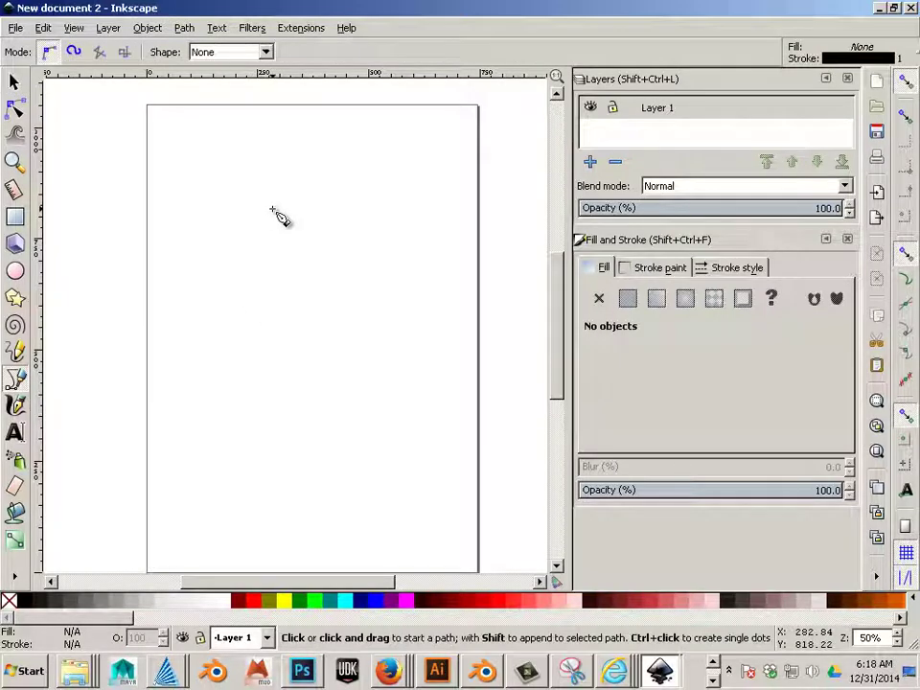
scroll(274, 212, "up", 2)
scroll(274, 212, "down", 1)
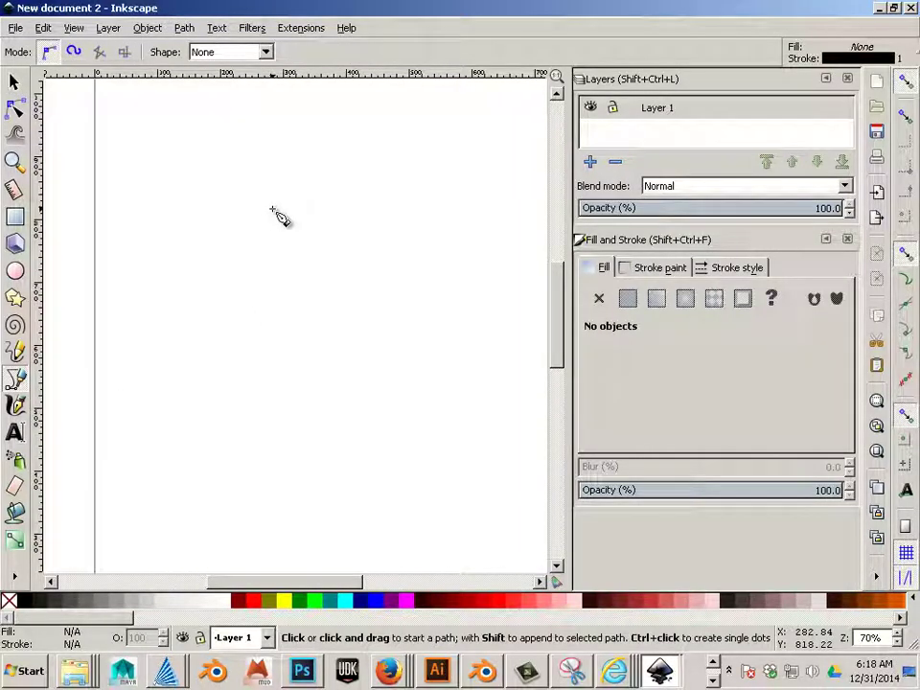
left_click(194, 121)
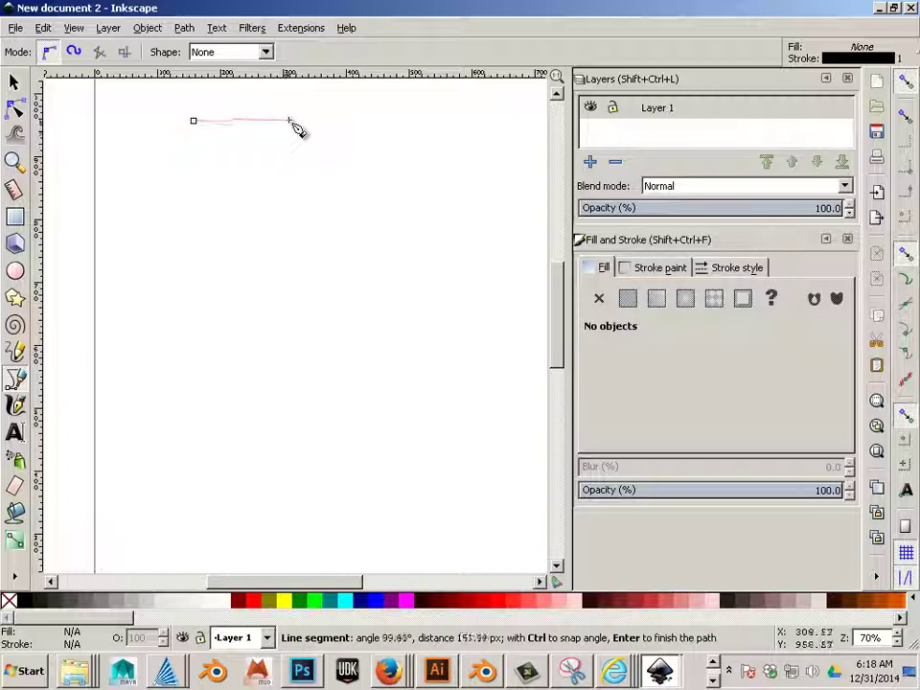
left_click_drag(293, 139, 326, 163)
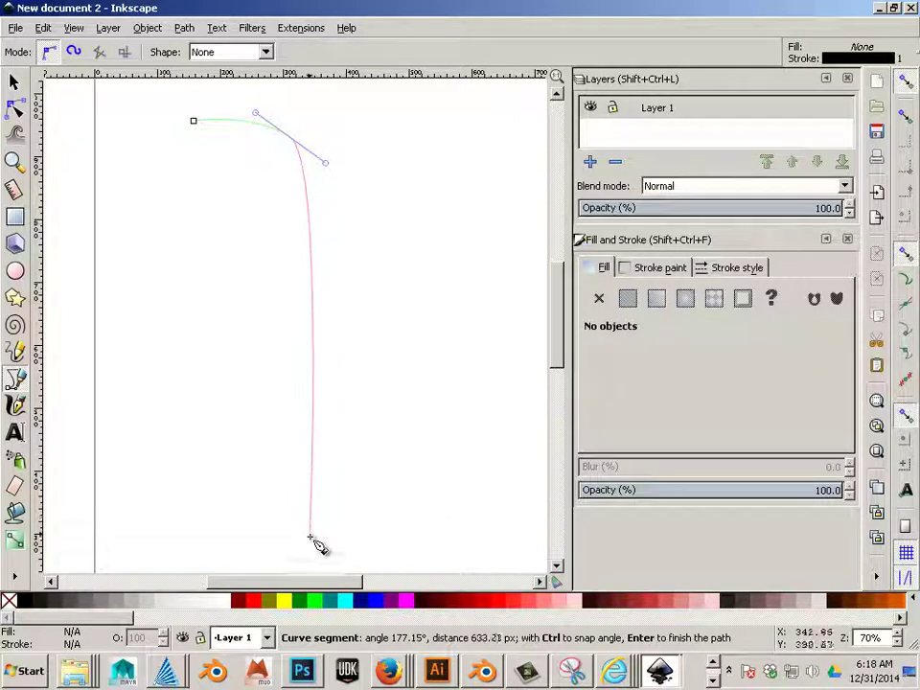
left_click_drag(313, 544, 343, 573)
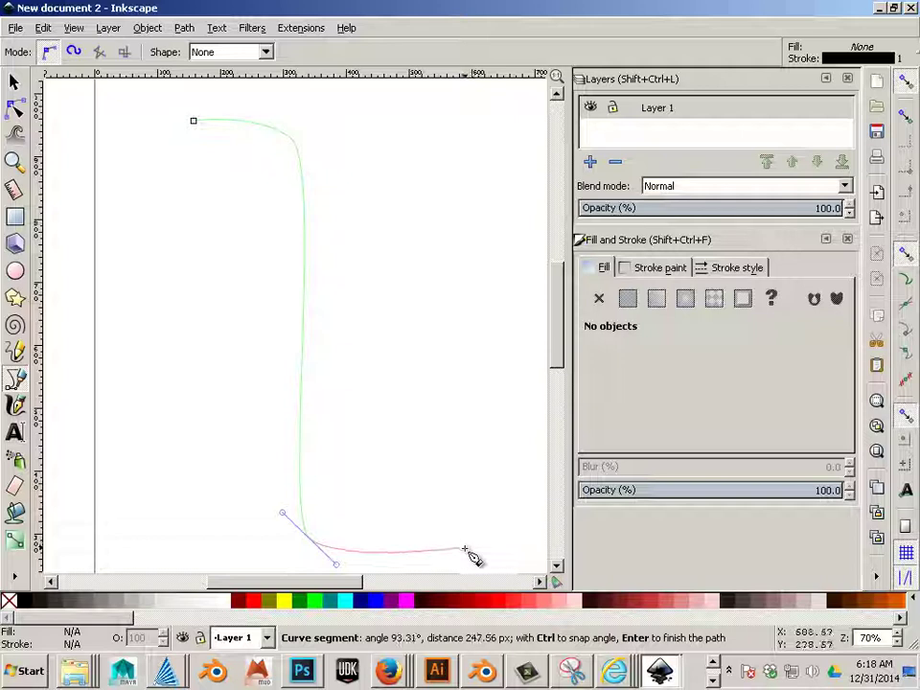
left_click_drag(470, 555, 500, 513)
scroll(497, 510, "down", 2)
scroll(500, 513, "up", 1)
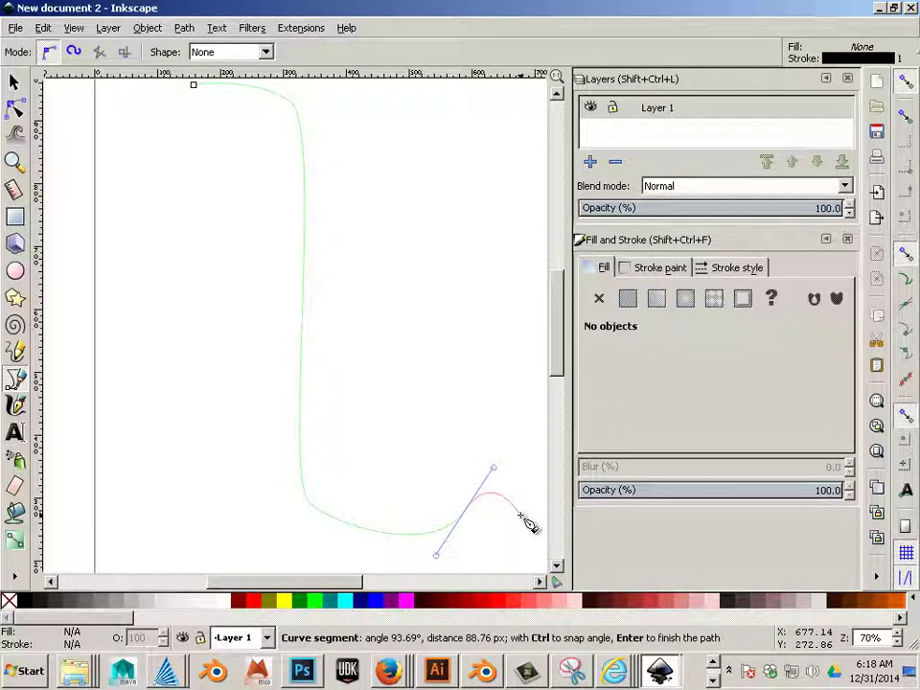
key("Return")
Move the top bend node left and down to reshape the curve beneath it
scroll(460, 412, "up", 2)
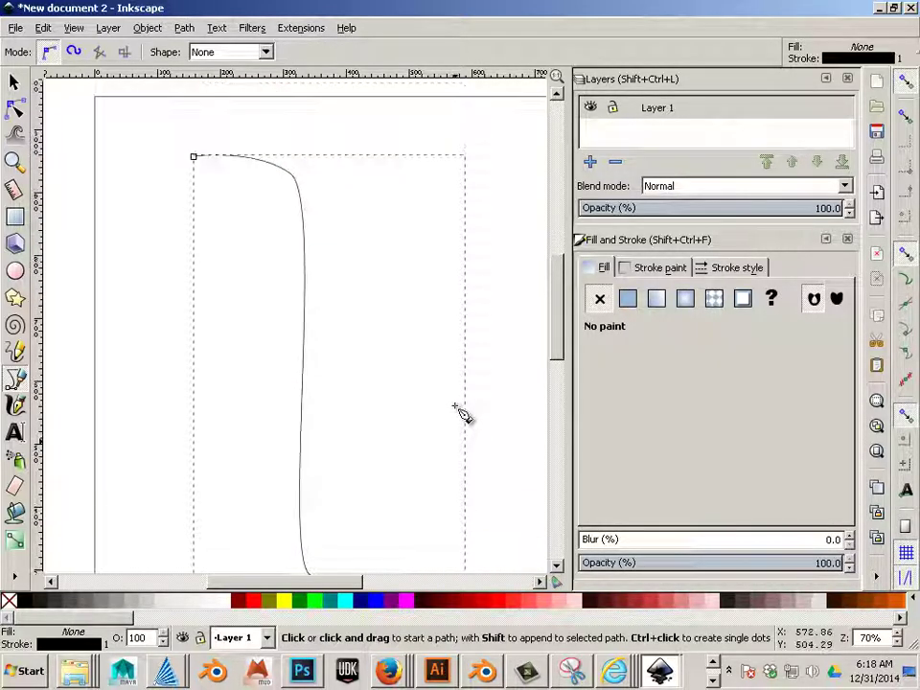
scroll(460, 412, "down", 1)
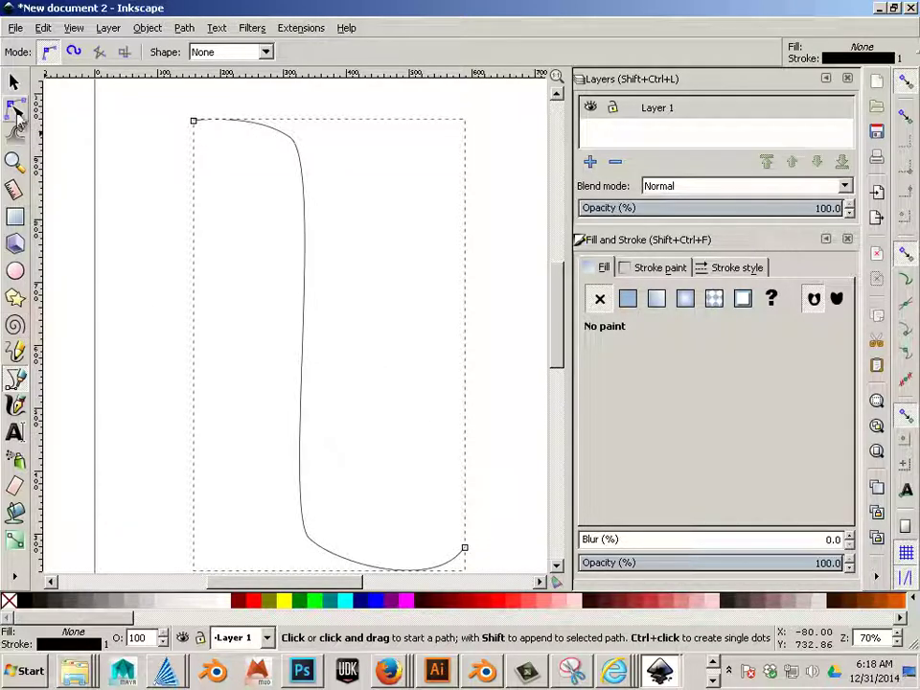
left_click(15, 108)
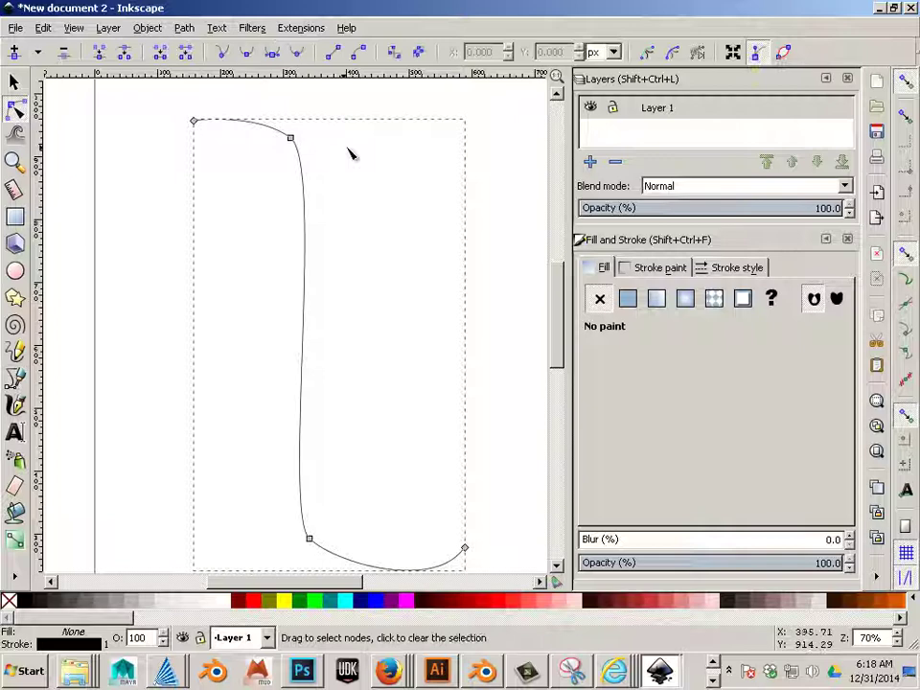
left_click_drag(290, 138, 322, 181)
left_click_drag(315, 282, 300, 300)
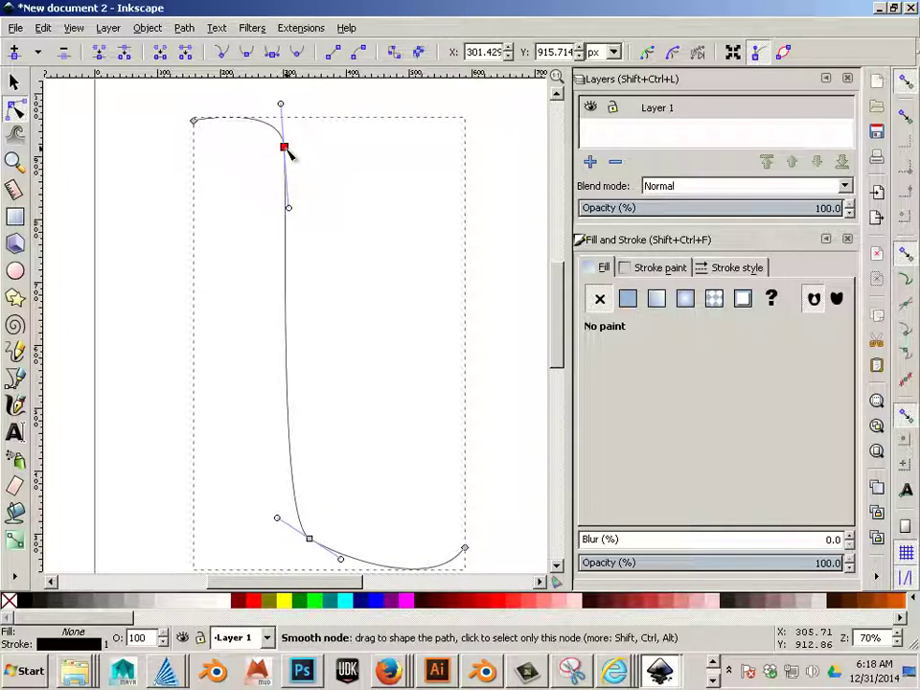
left_click_drag(286, 149, 286, 171)
Straighten the long middle segment and reshape the segment near the bottom corner
left_click_drag(298, 382, 301, 386)
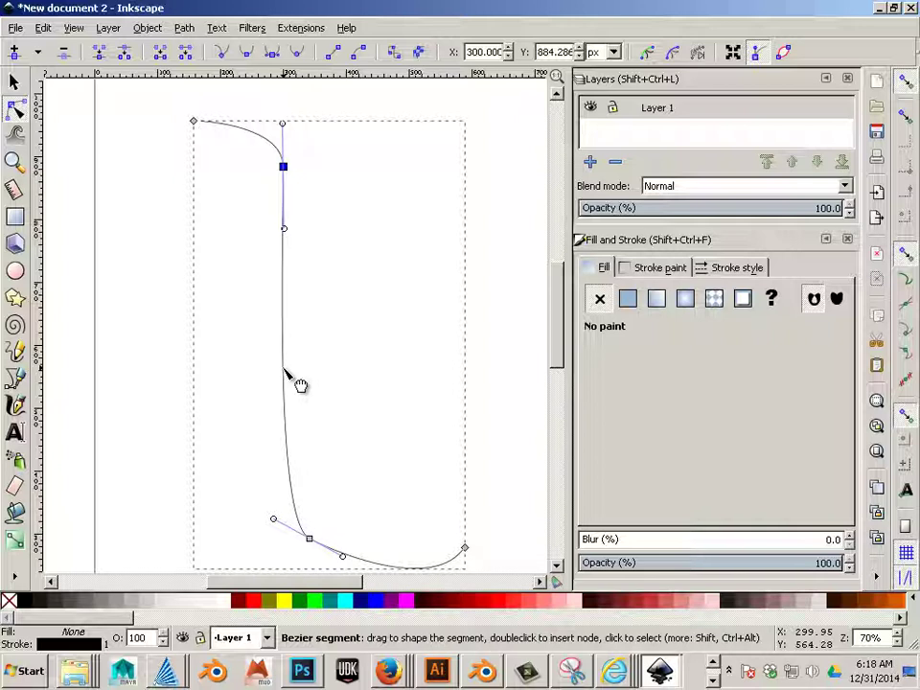
left_click_drag(300, 385, 298, 383)
scroll(308, 361, "down", 2)
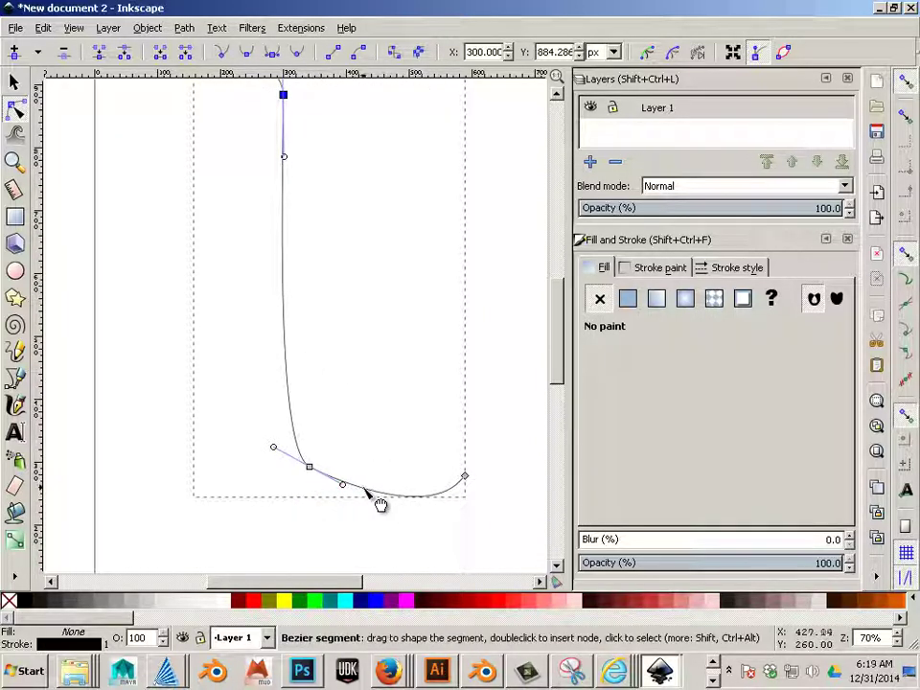
left_click_drag(382, 509, 364, 505)
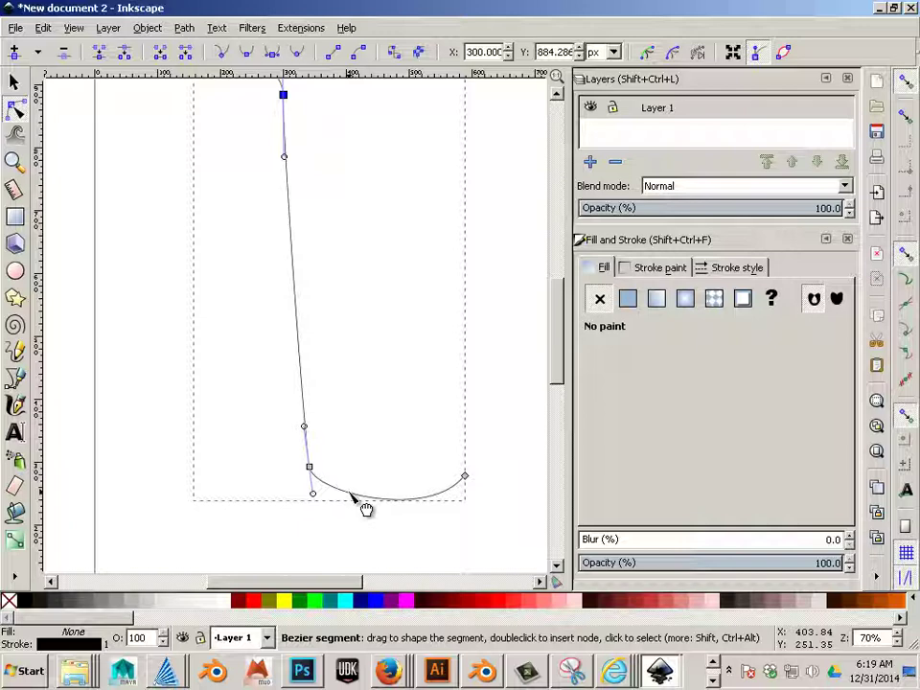
scroll(347, 433, "up", 2)
scroll(349, 435, "down", 1)
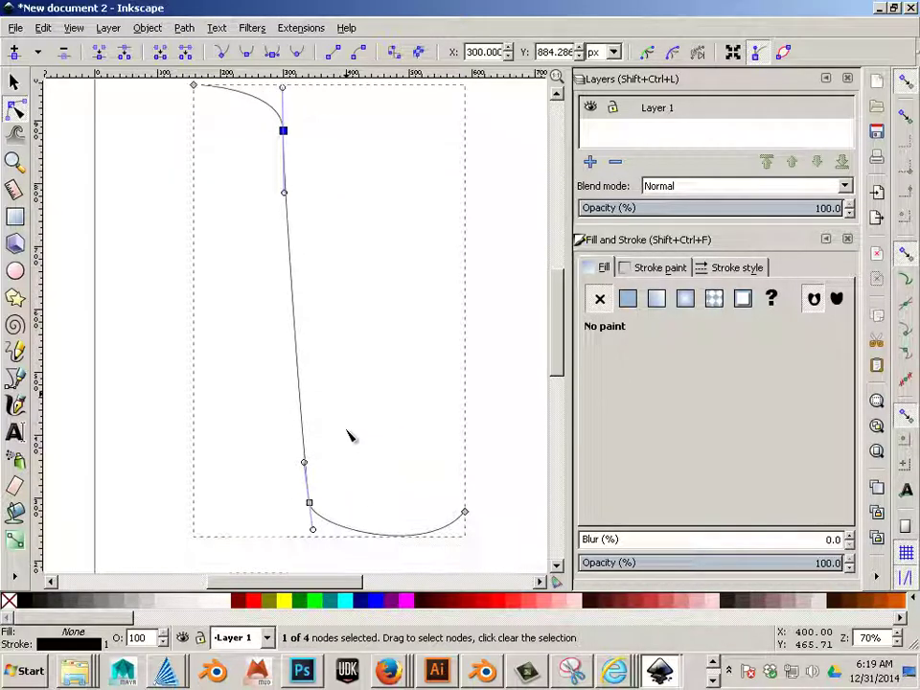
Make the lower bend node a sharp corner node
left_click(309, 502)
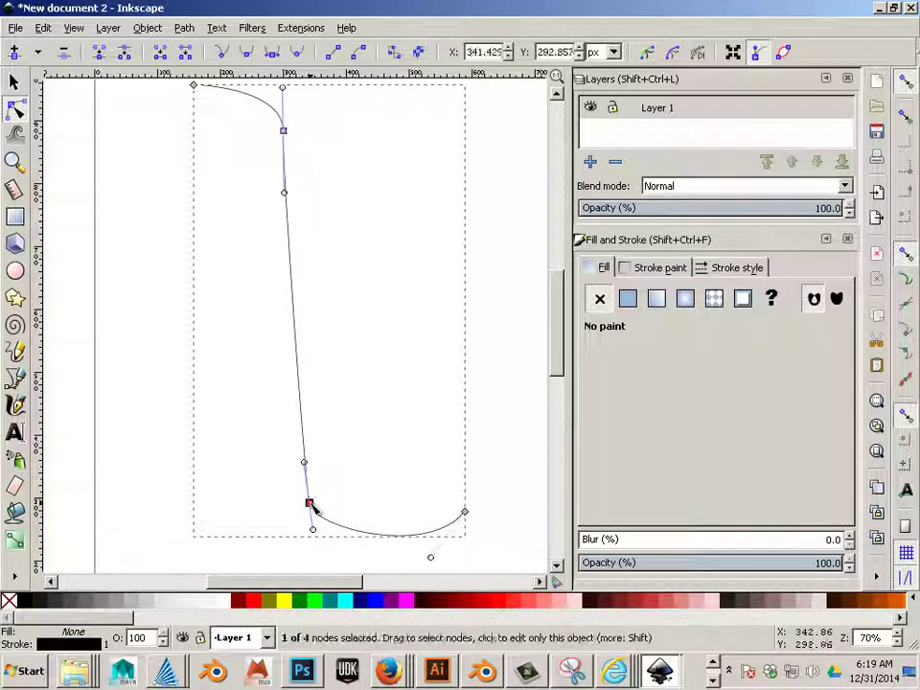
left_click(227, 54)
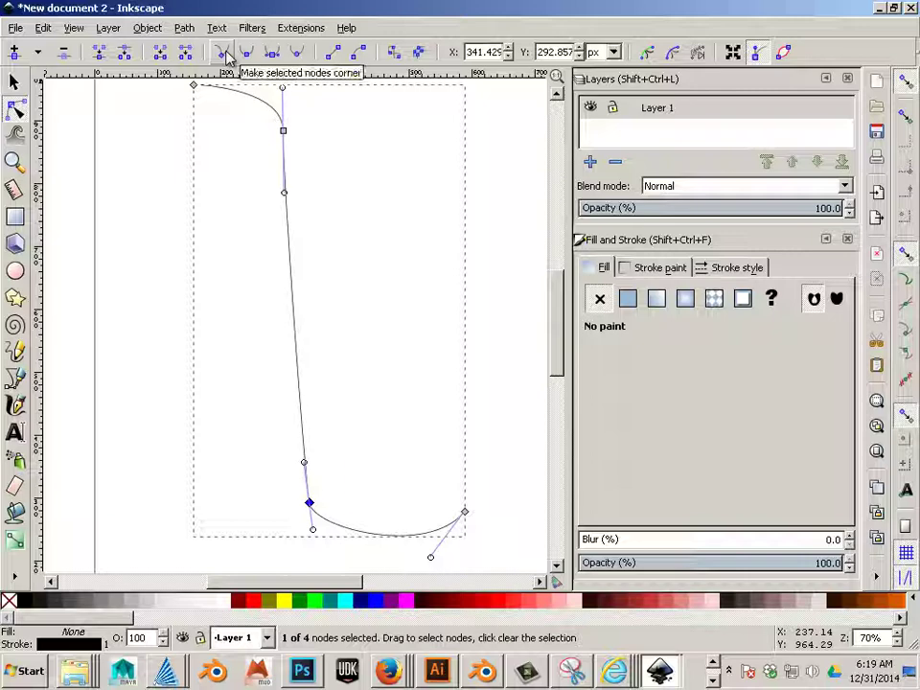
left_click(351, 322)
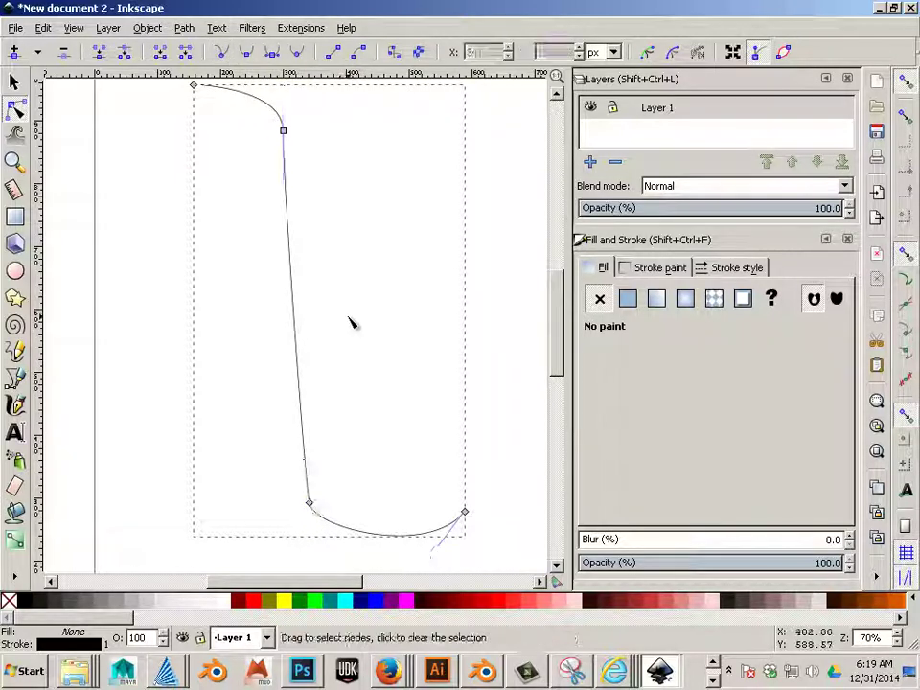
left_click(309, 504)
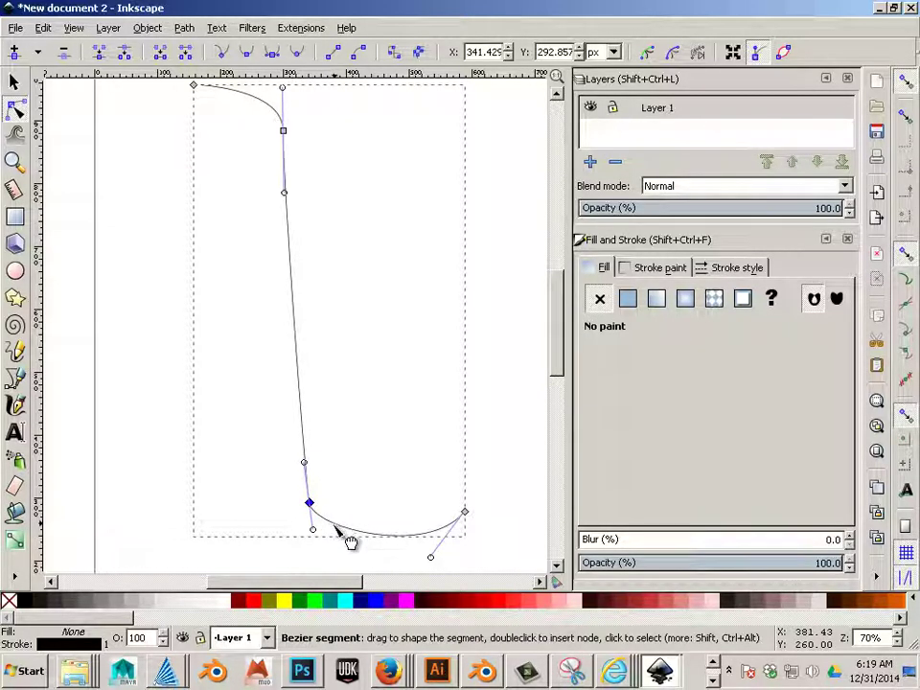
Drag the corner node's handles to reshape the bottom curve and the long stroke
left_click_drag(314, 530, 341, 527)
mouse_move(285, 193)
left_mouse_down()
mouse_move(316, 202)
mouse_move(291, 199)
mouse_move(290, 189)
mouse_move(257, 199)
mouse_move(312, 199)
mouse_move(287, 200)
left_mouse_up()
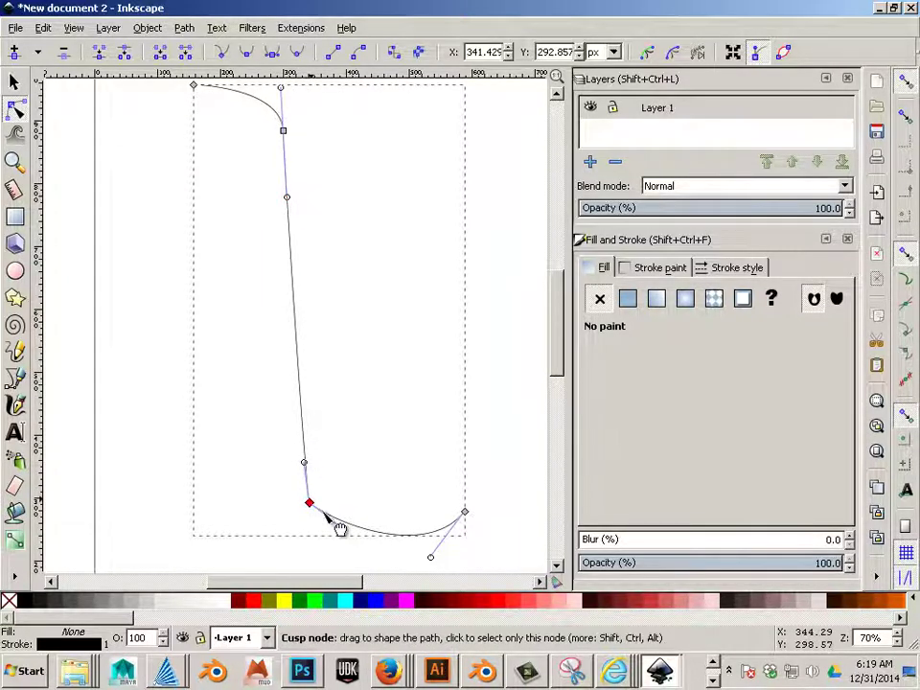
mouse_move(341, 528)
left_mouse_down()
mouse_move(352, 506)
mouse_move(333, 541)
mouse_move(349, 494)
mouse_move(325, 544)
mouse_move(336, 527)
left_mouse_up()
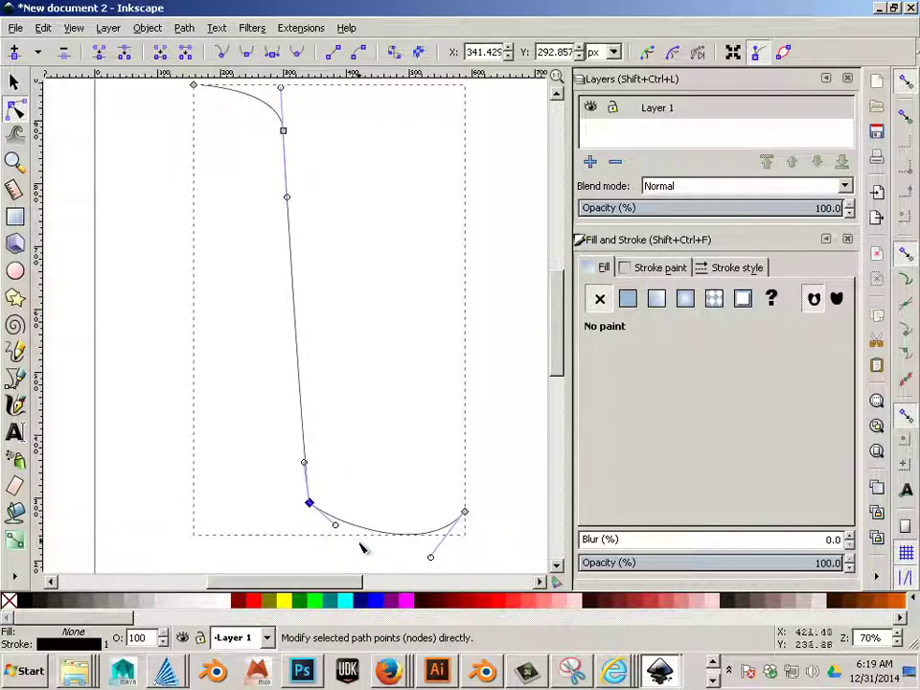
Try smooth, symmetric and auto-smooth on the lower node, then straighten the curve above it
left_click(247, 56)
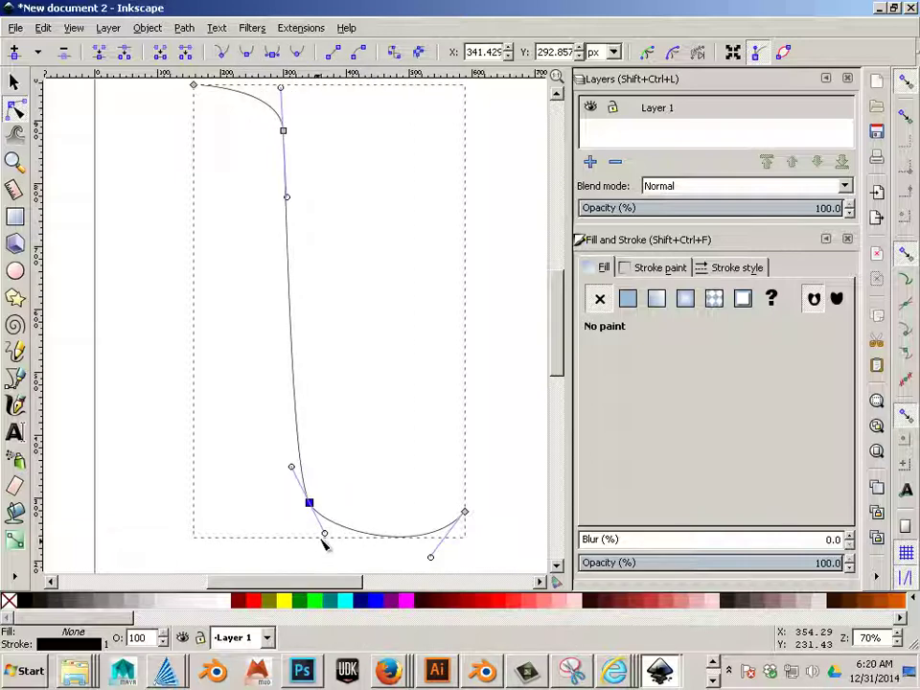
mouse_move(335, 526)
left_mouse_down()
mouse_move(362, 506)
mouse_move(315, 541)
mouse_move(325, 532)
mouse_move(325, 540)
left_mouse_up()
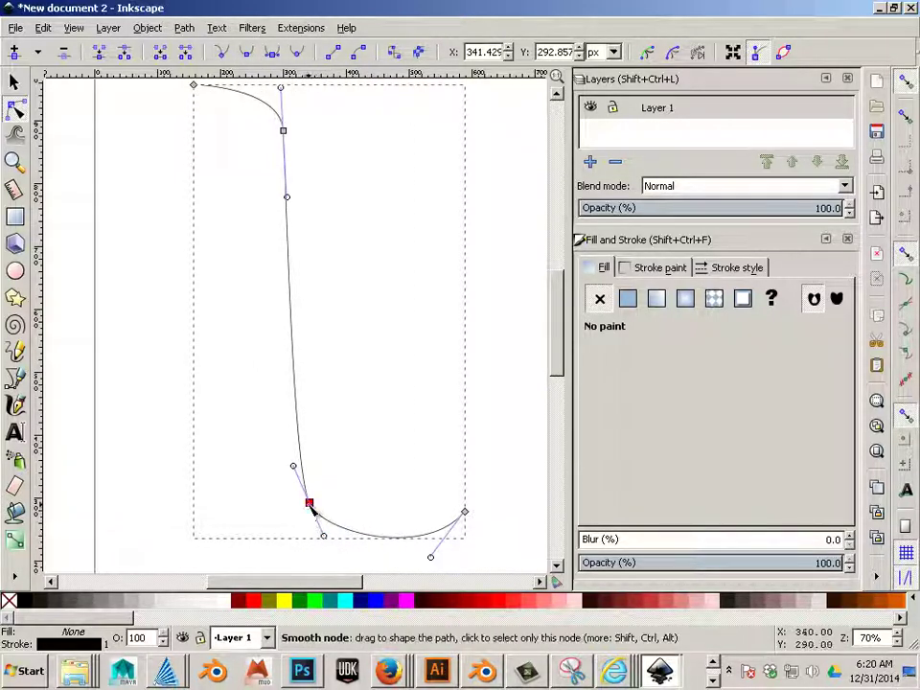
left_click(310, 504)
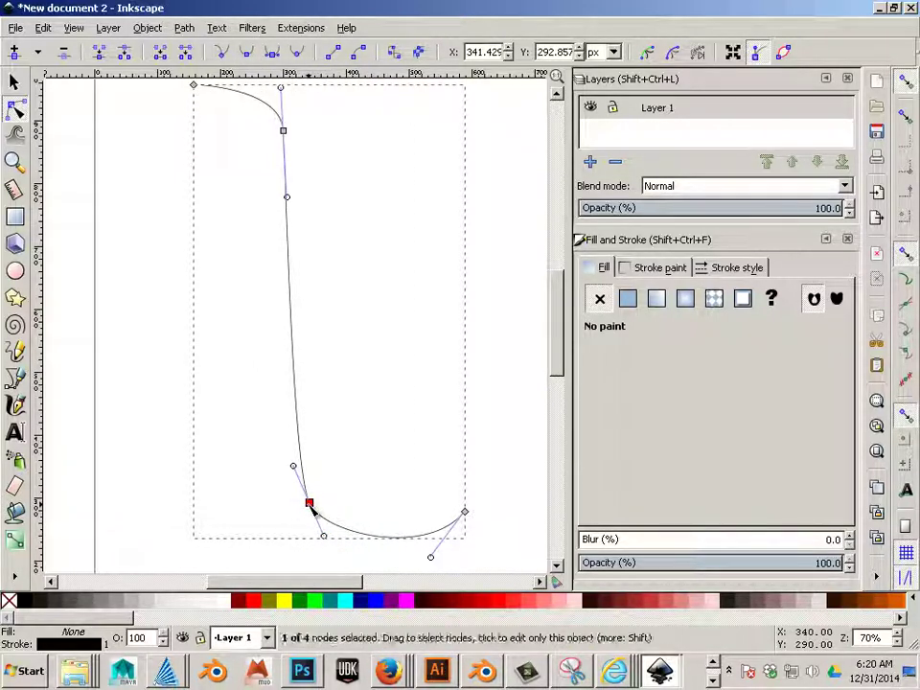
left_click(274, 58)
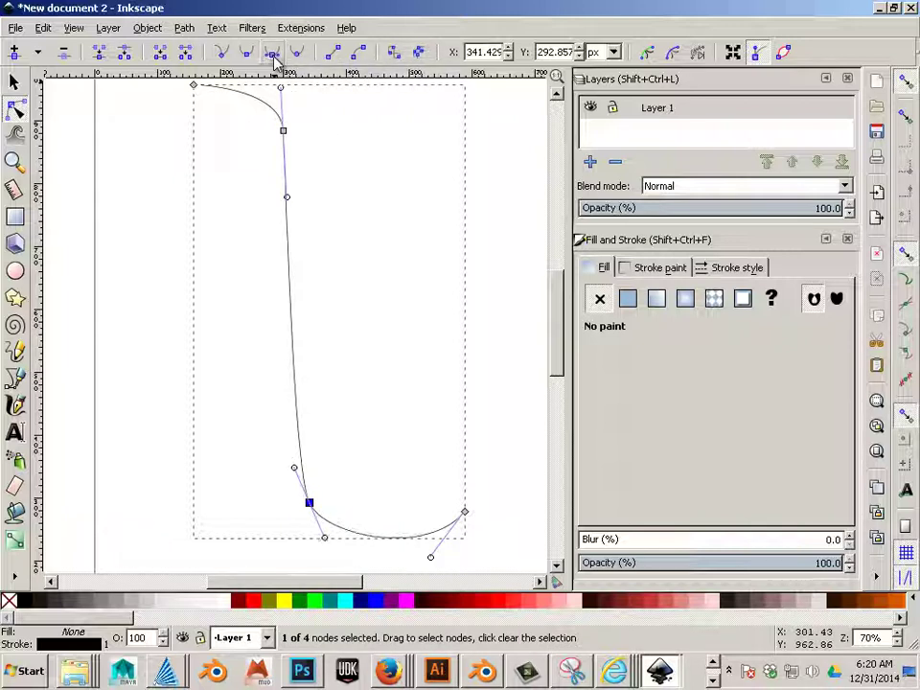
mouse_move(325, 542)
left_mouse_down()
mouse_move(339, 541)
mouse_move(323, 544)
left_mouse_up()
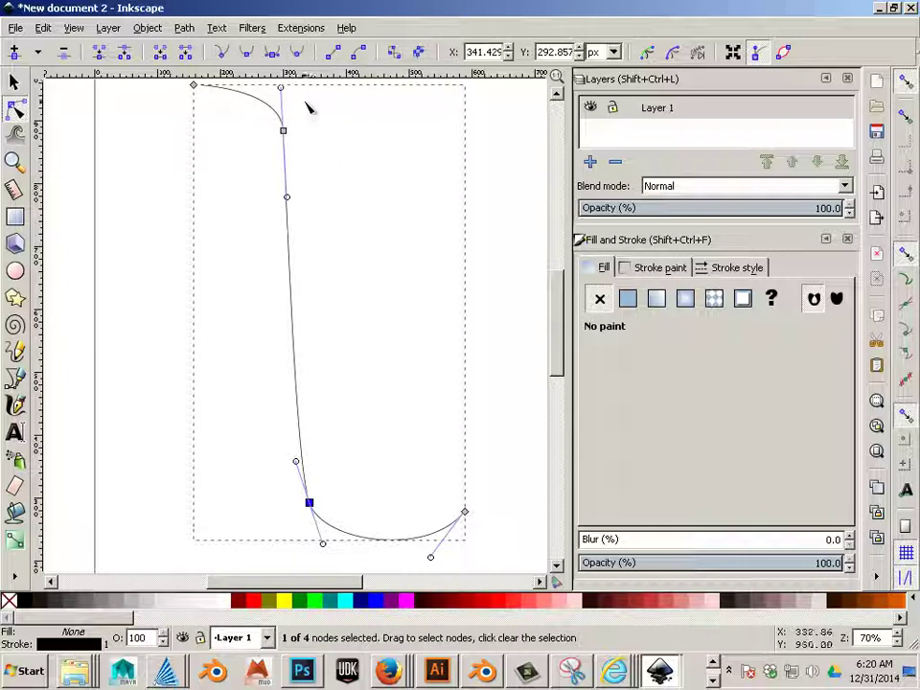
left_click(295, 54)
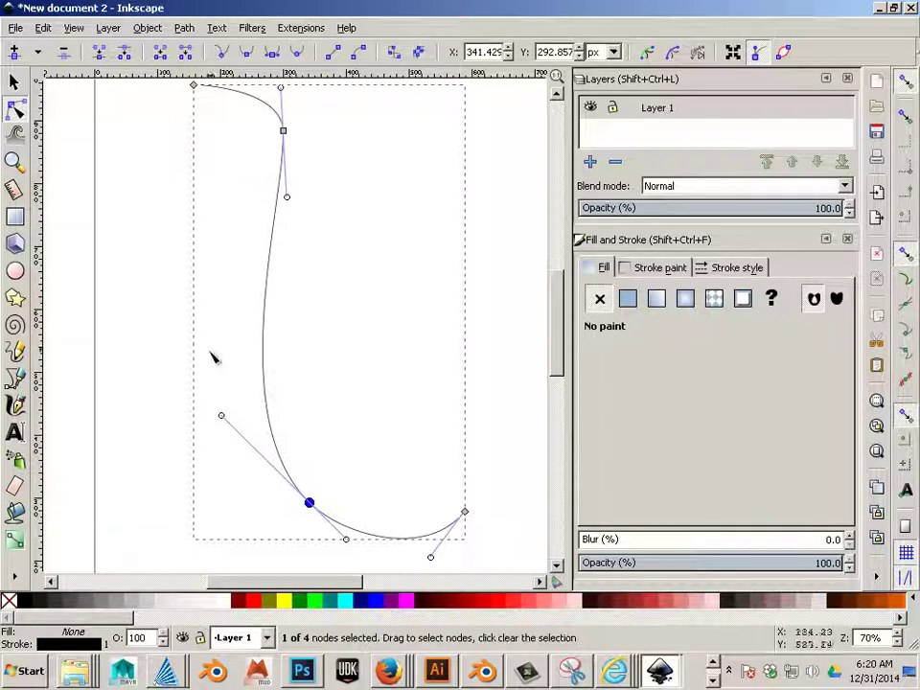
left_click_drag(221, 415, 297, 480)
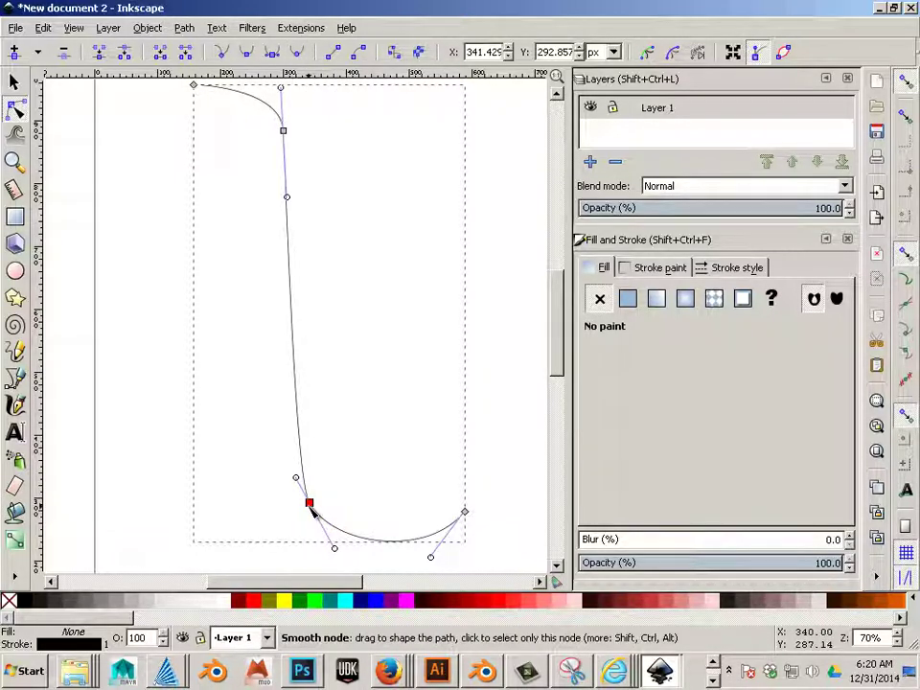
Select the S-curve's upper, lower and end nodes in various combinations
left_click(324, 524)
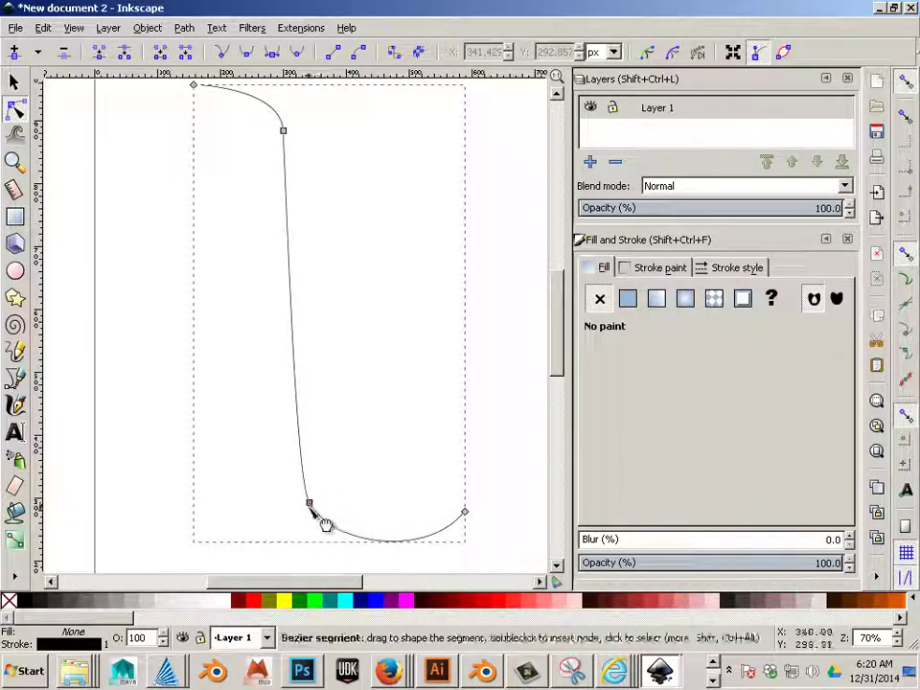
left_click(283, 130, "shift")
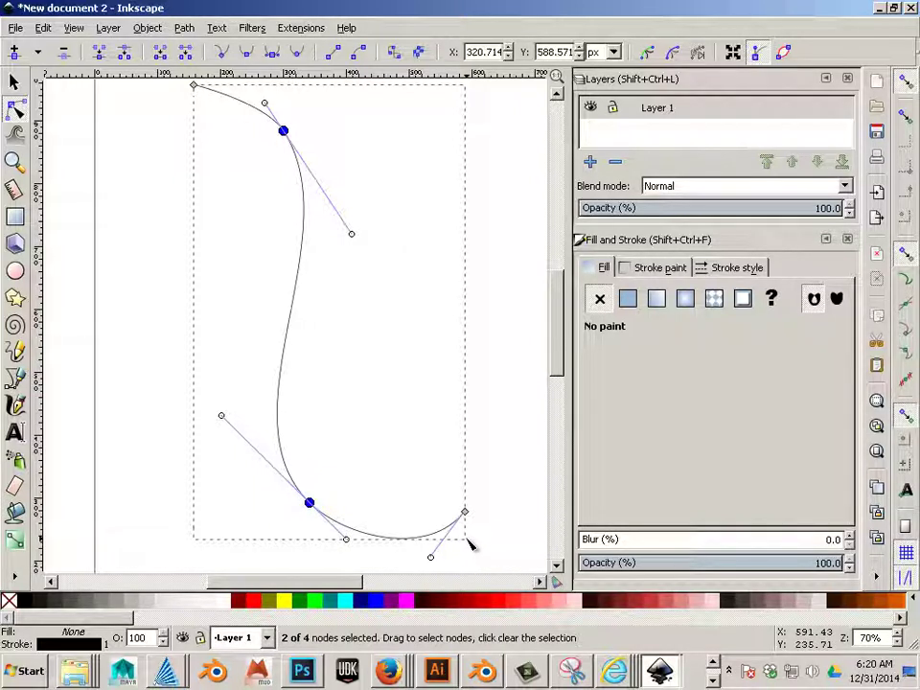
left_click(375, 493)
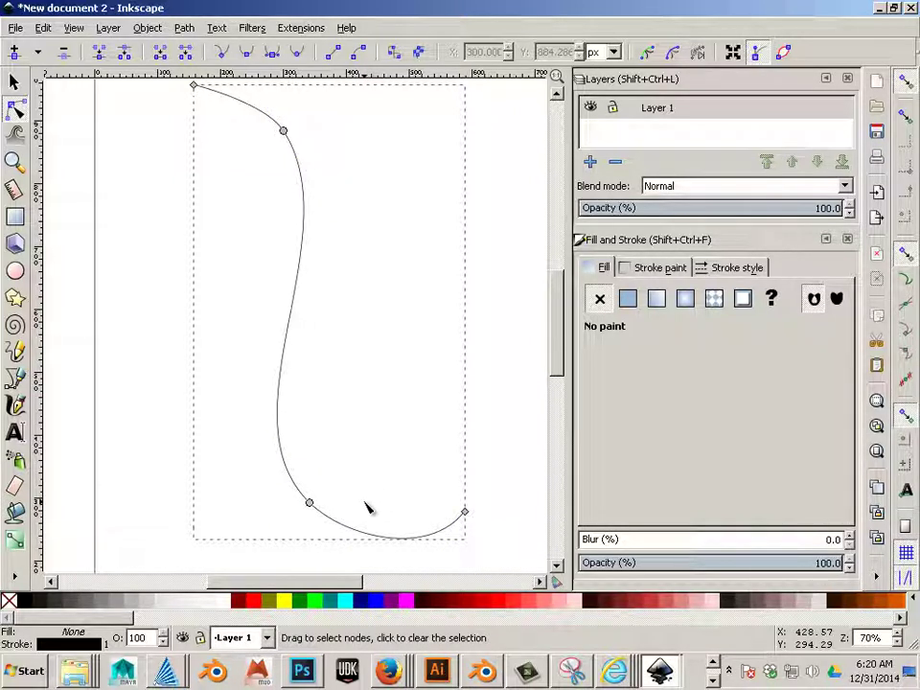
scroll(365, 506, "down", 1)
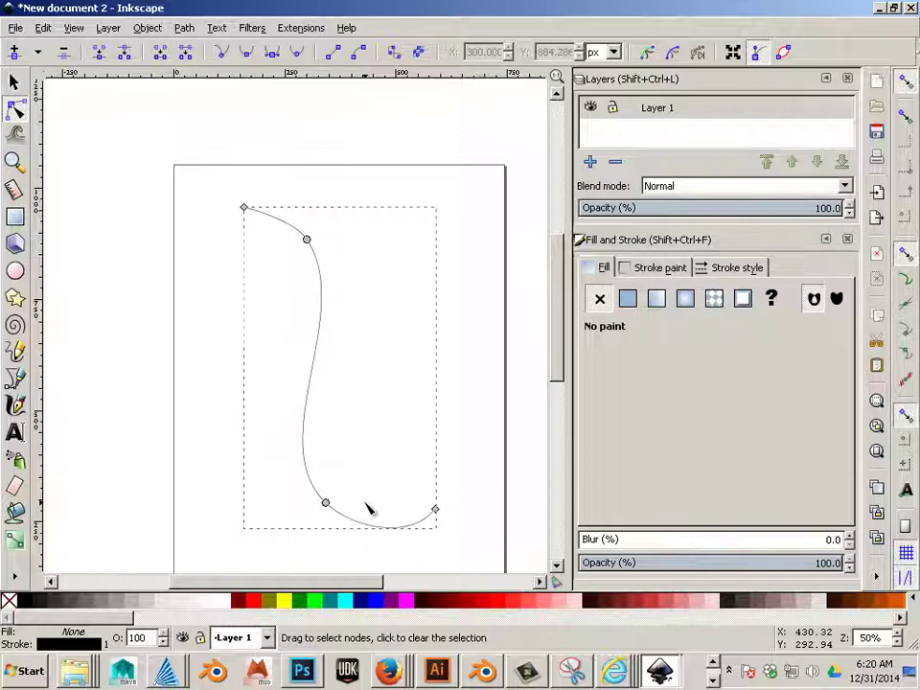
left_click(308, 240)
left_click(436, 511, "shift")
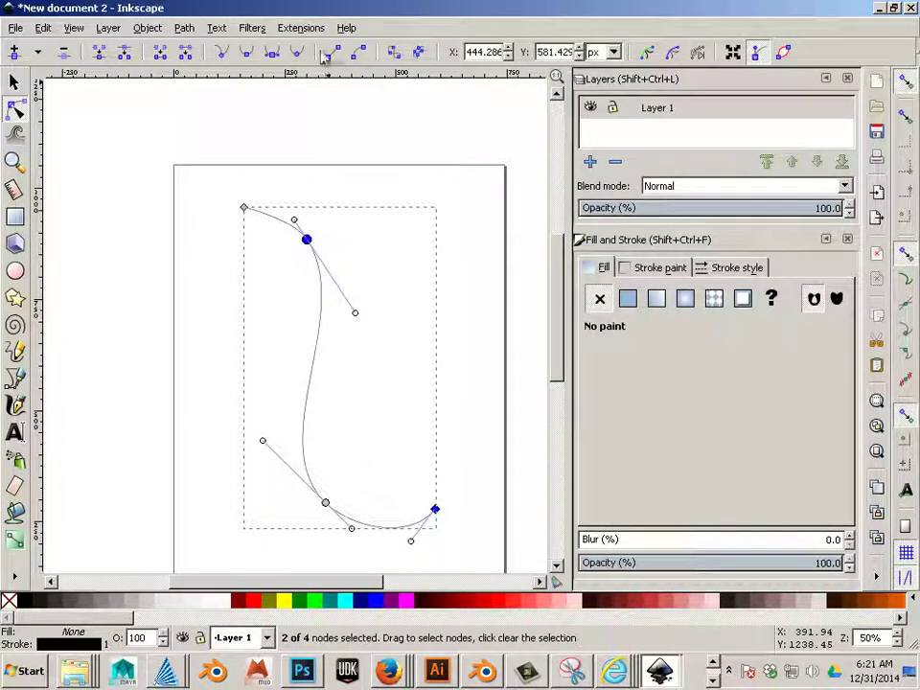
left_click(334, 181)
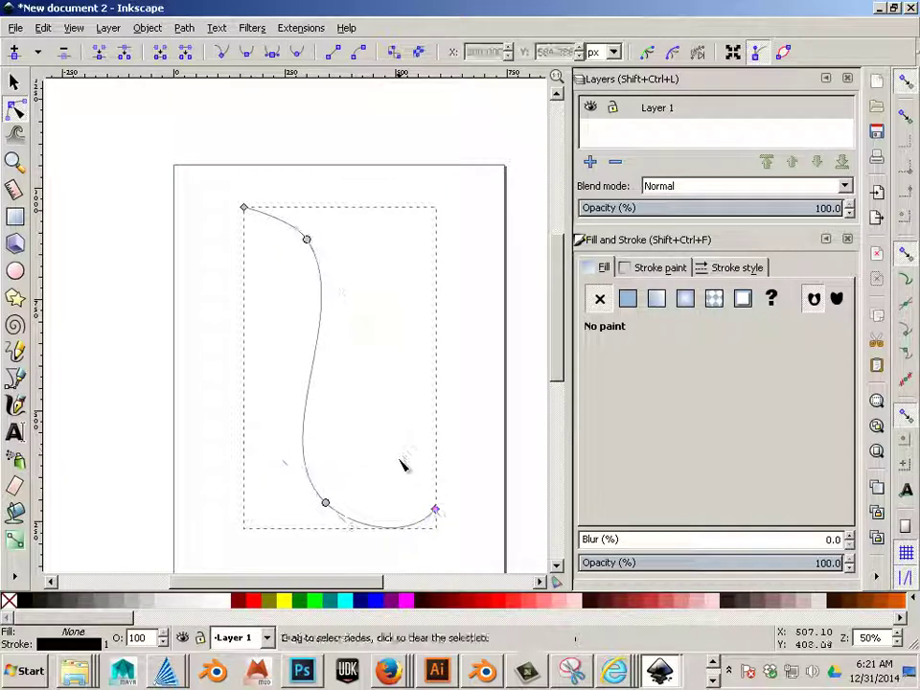
left_click(436, 510)
left_click(325, 502, "shift")
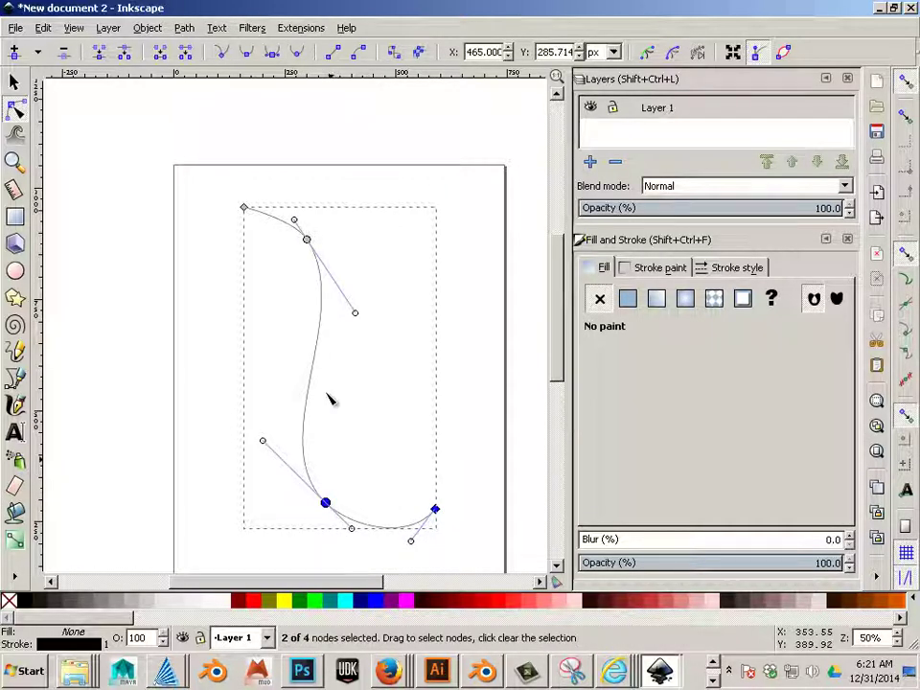
left_click(307, 239, "shift")
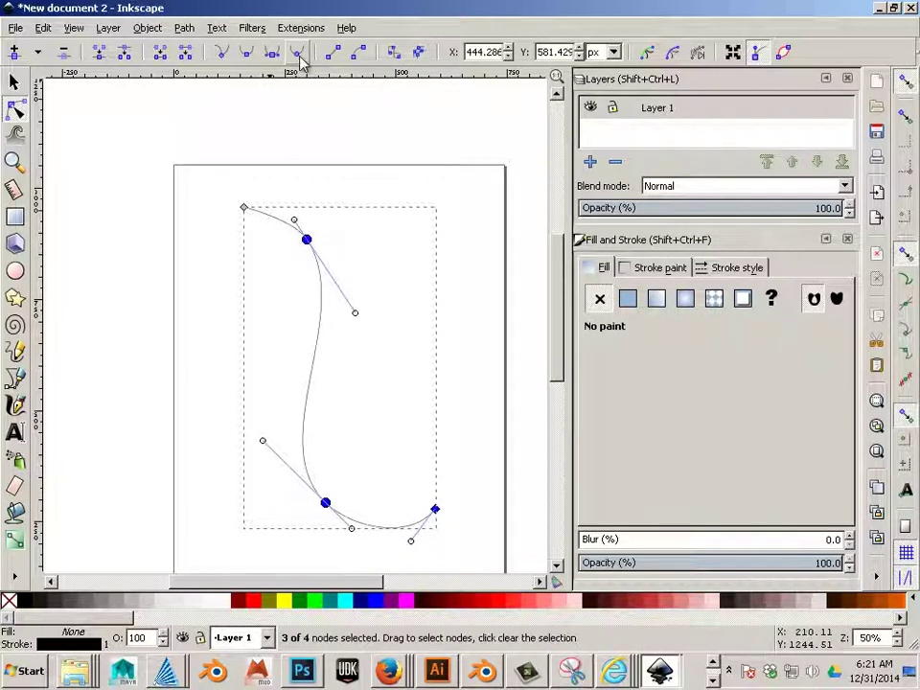
left_click(402, 375)
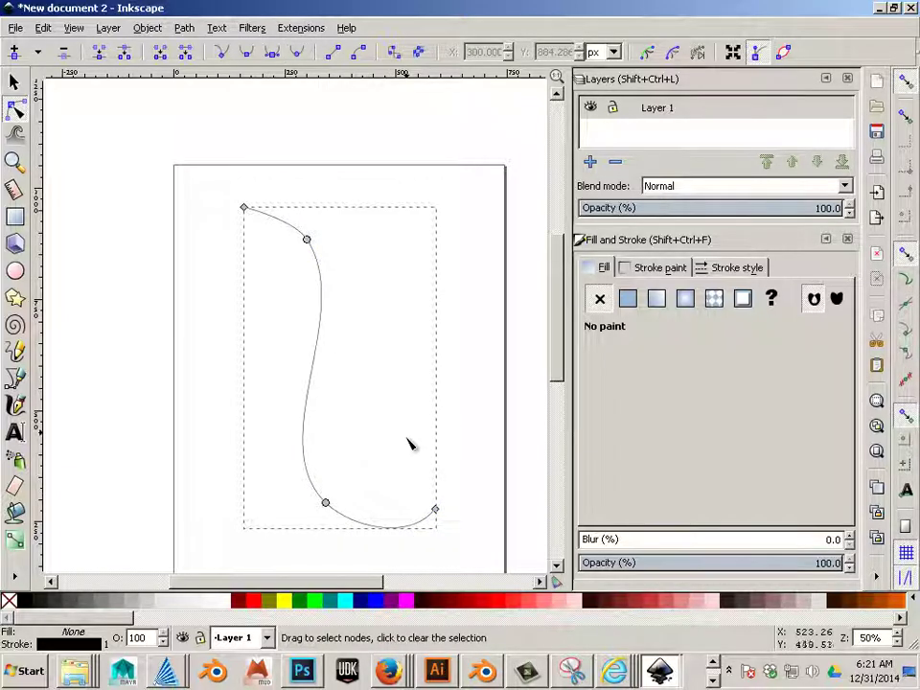
Pull the path's end node up and inward, then start a straight extension from it
left_click_drag(436, 509, 394, 473)
left_click(426, 502)
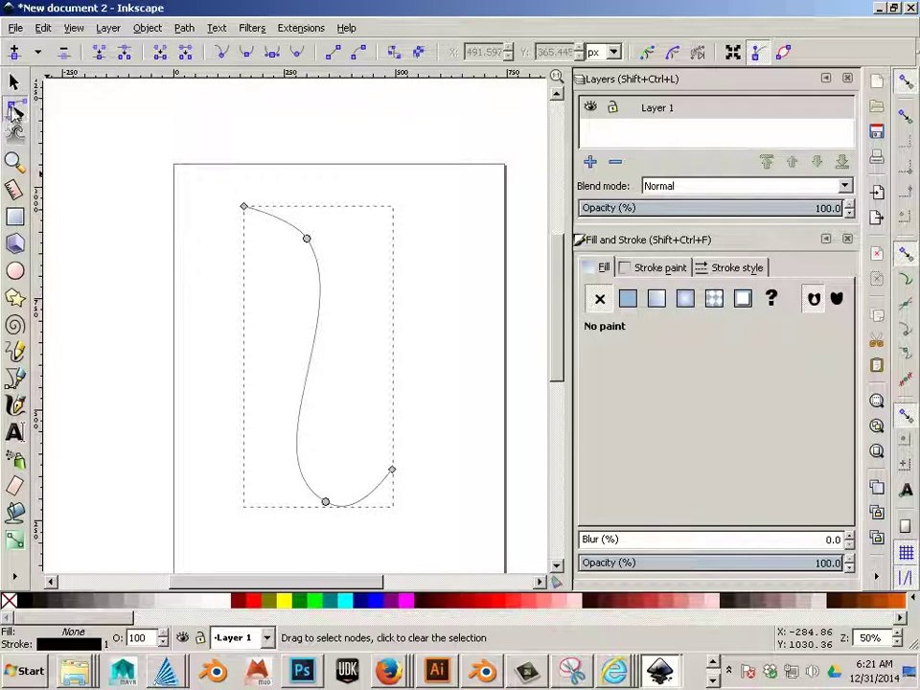
left_click(14, 379)
left_click(392, 470)
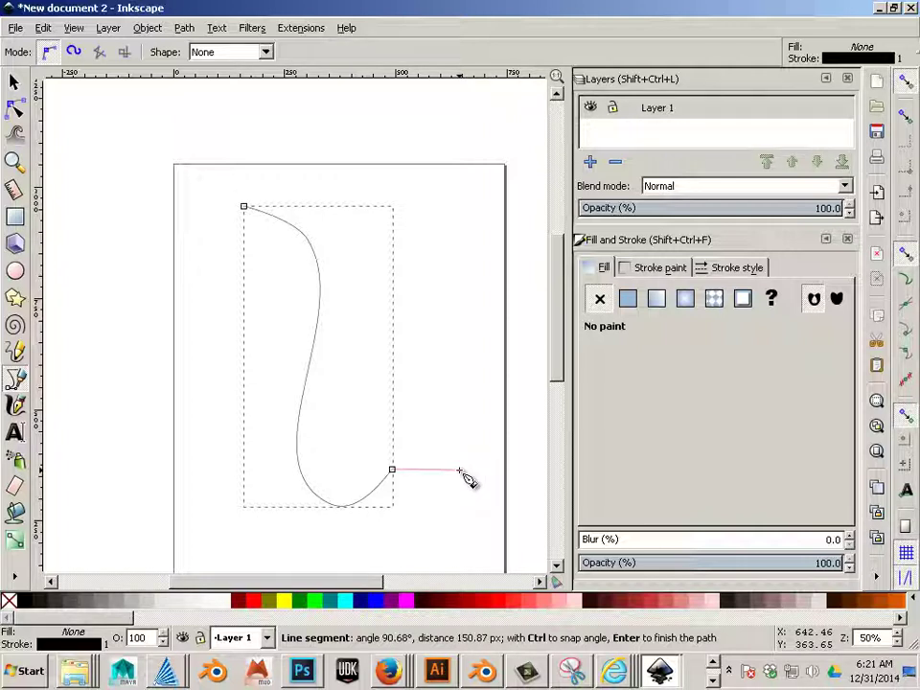
Extend the path right then down, and draw a separate short vertical line below it
left_click(458, 470)
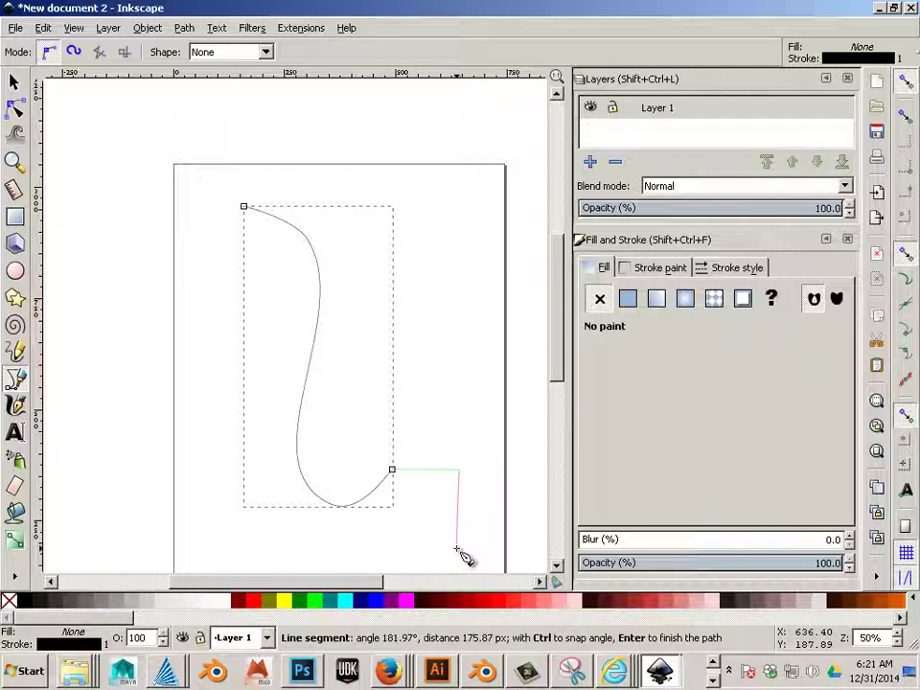
double_click(458, 548)
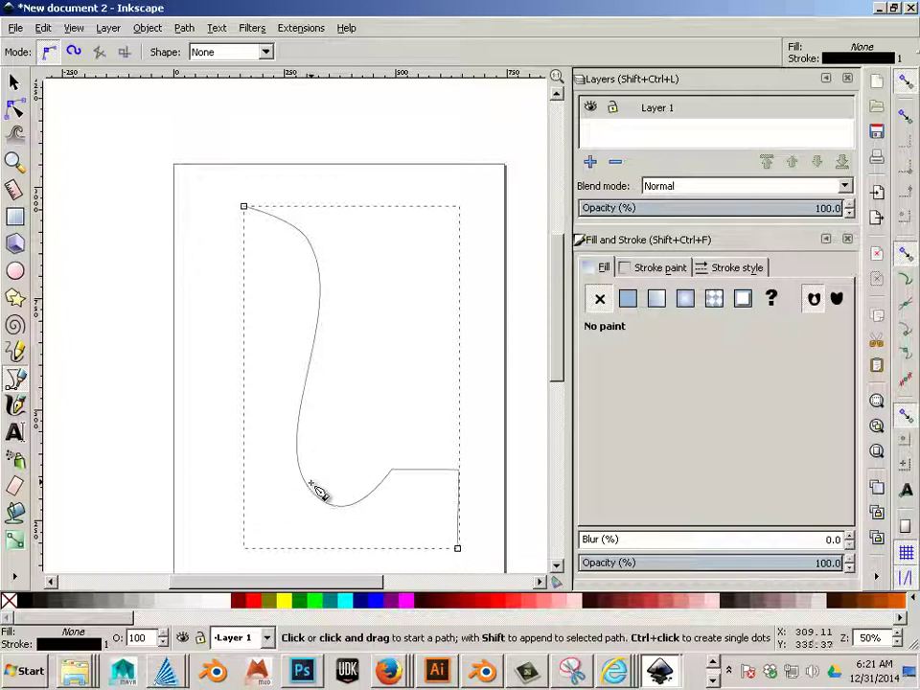
scroll(319, 493, "down", 2)
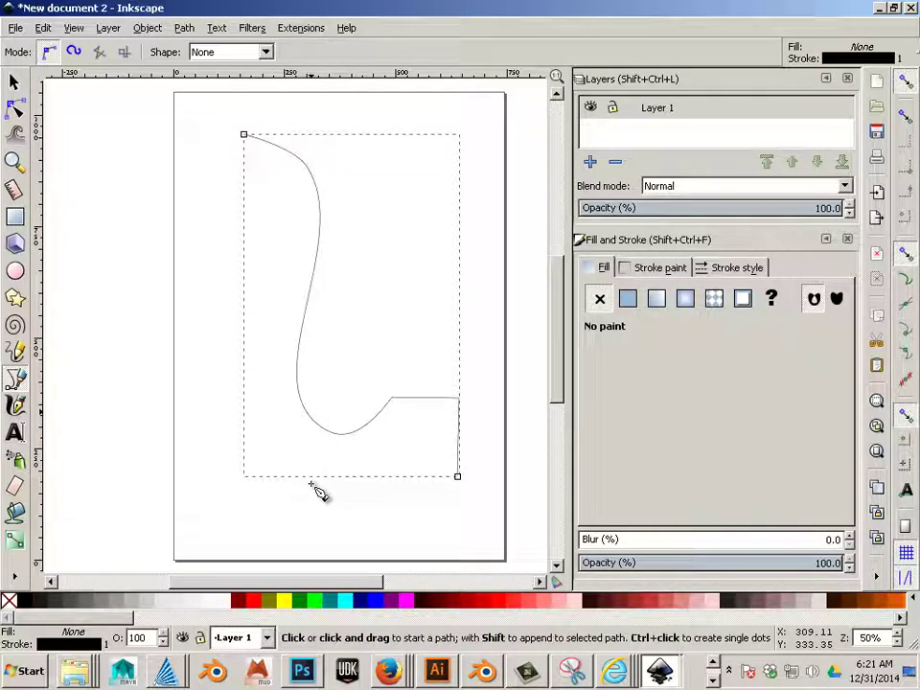
left_click(457, 493)
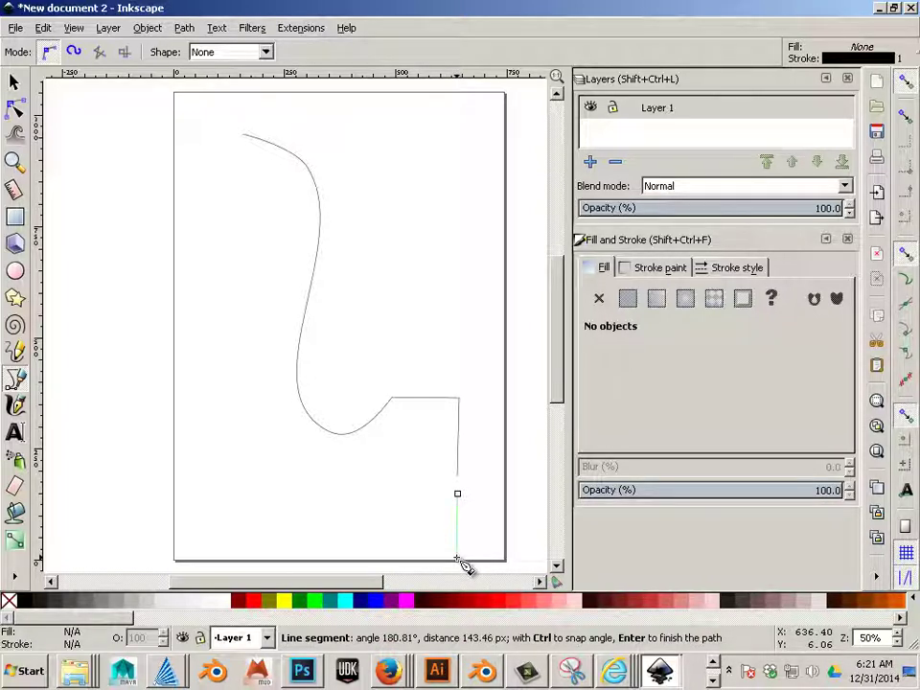
double_click(457, 559)
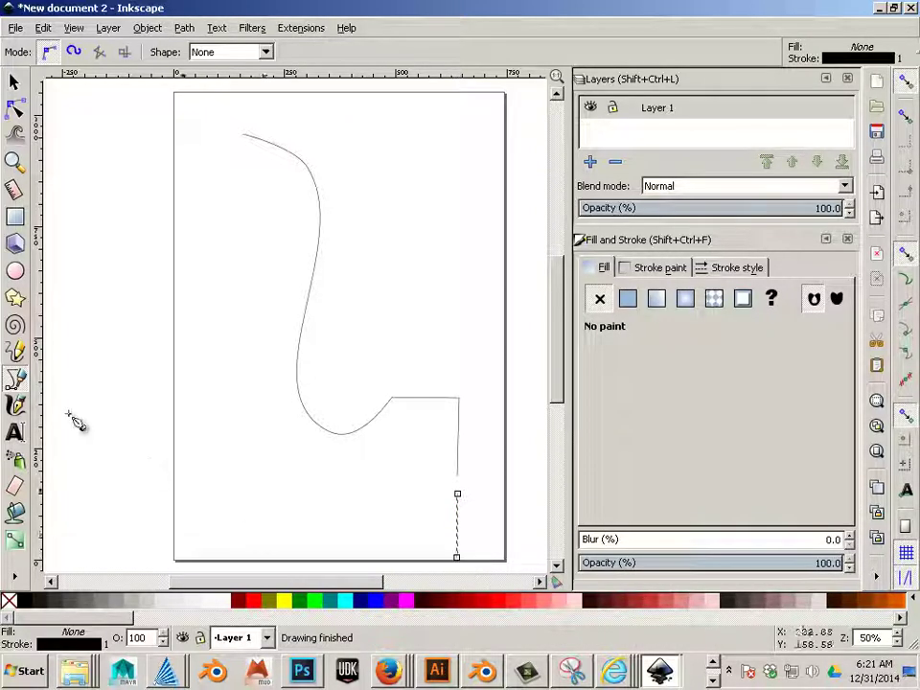
Join the path's bottom end node with the short line's top node into one continuous path
left_click(14, 82)
left_click(461, 467)
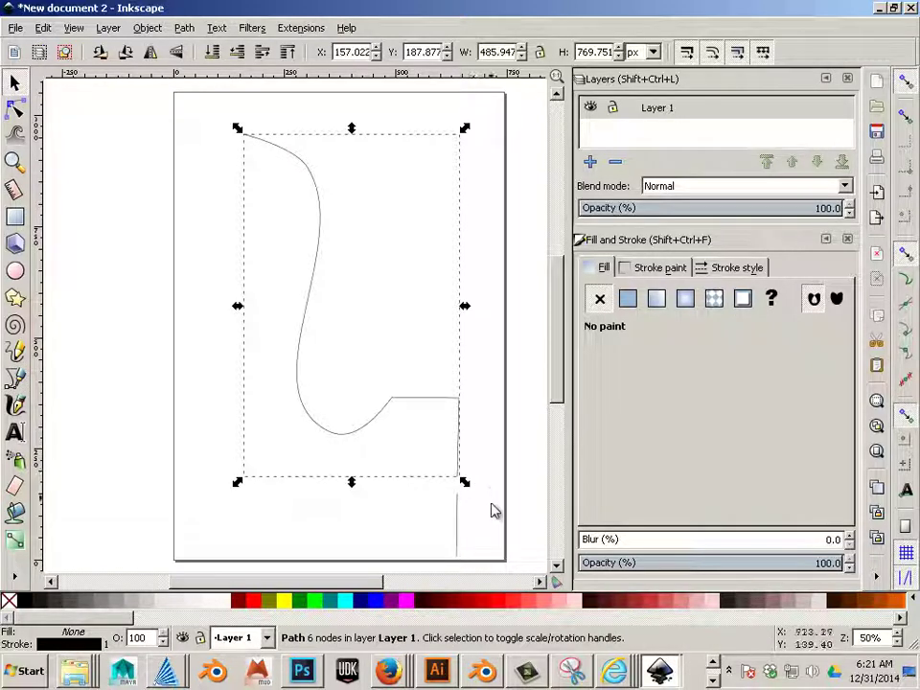
left_click(459, 513)
left_click(14, 109)
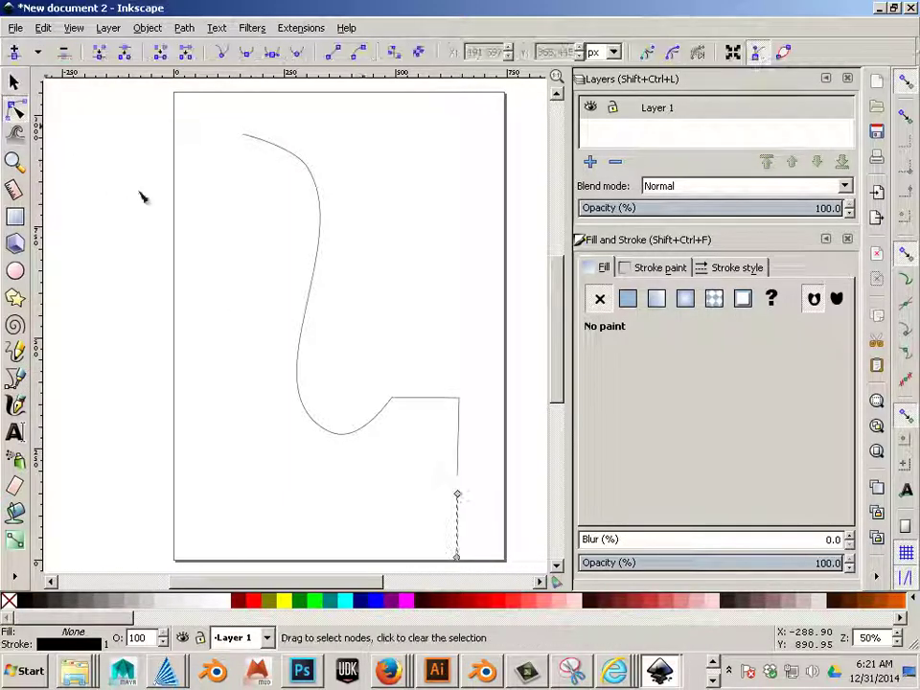
key("Escape")
left_click(459, 477)
left_click(458, 476)
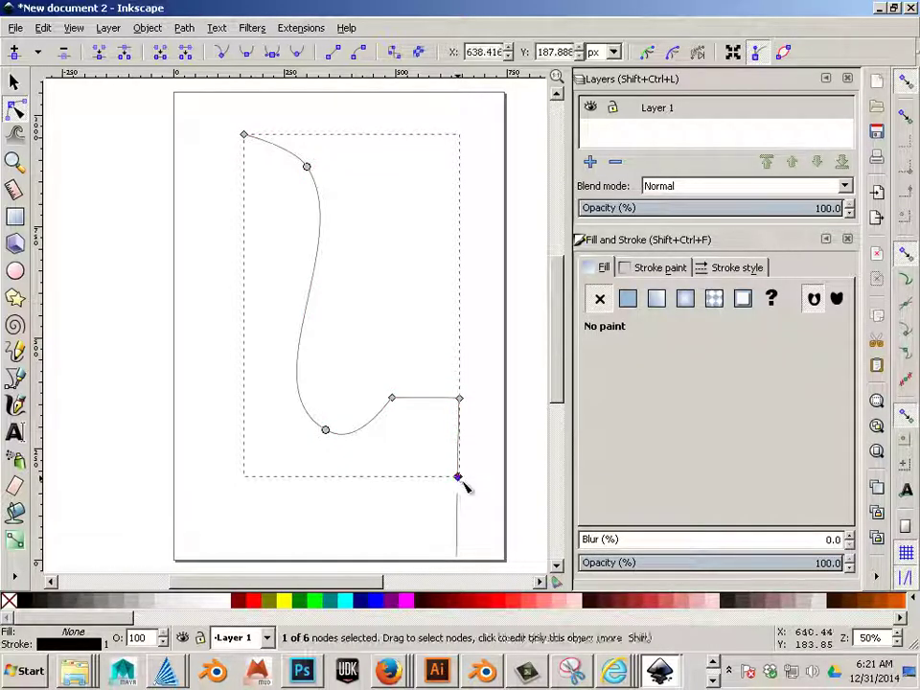
left_click(458, 510, "shift")
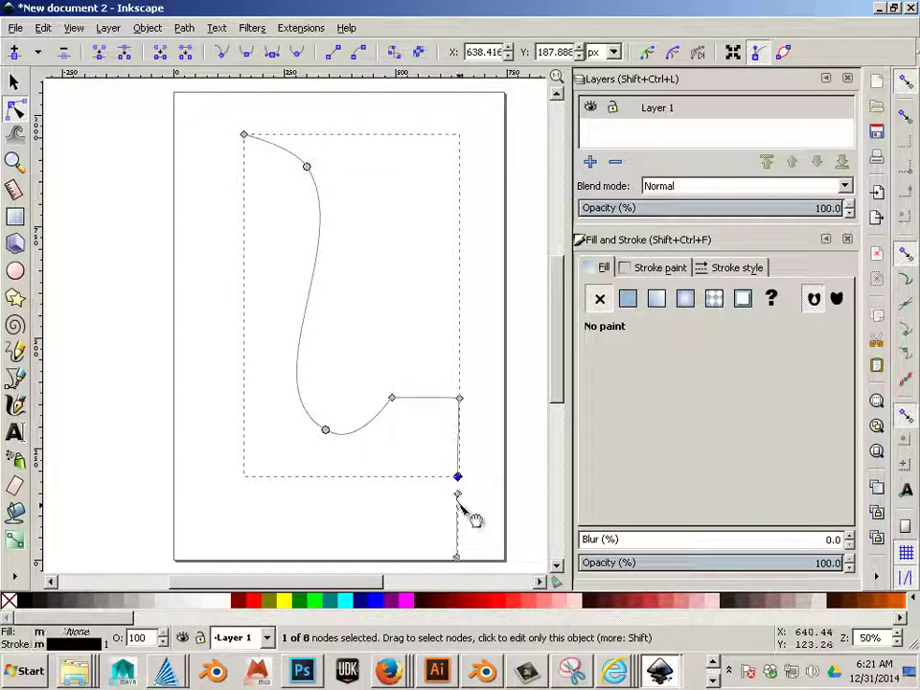
left_click(458, 495, "shift")
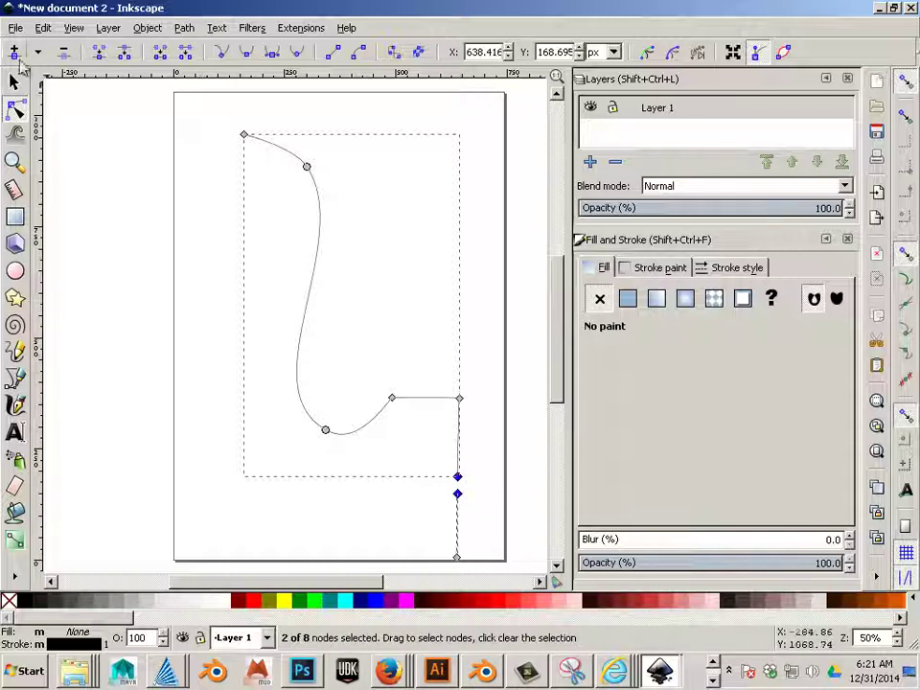
left_click(100, 54)
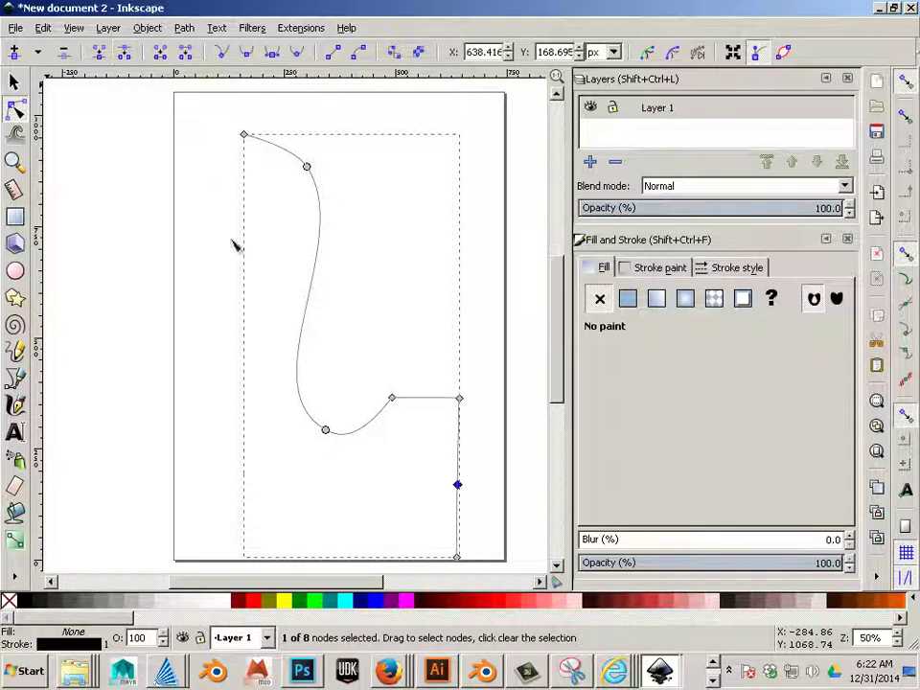
key("Escape")
Break the path at the node where the curve meets the straight segment
left_click(391, 398)
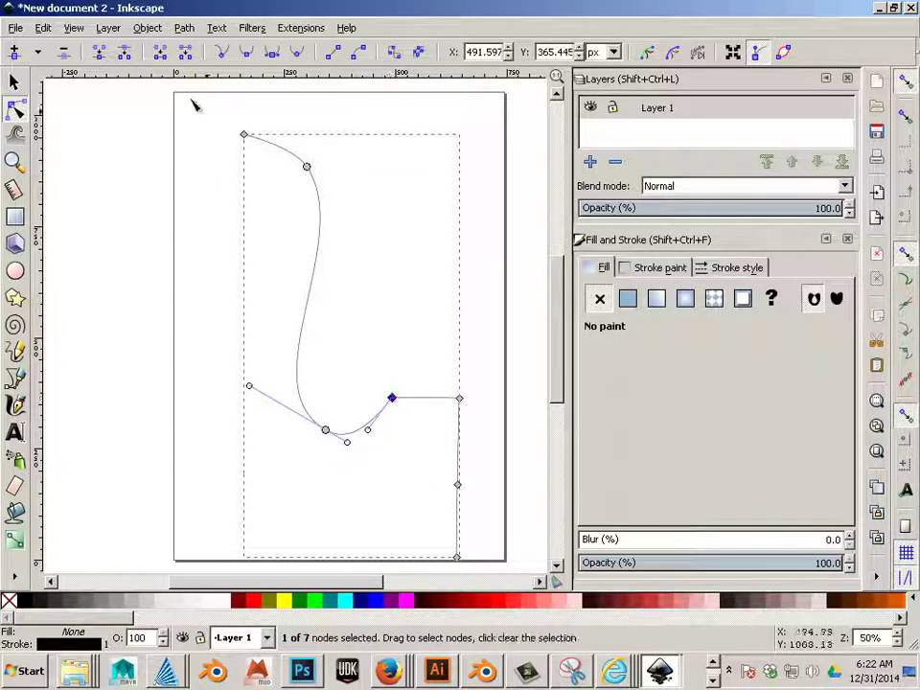
left_click(125, 56)
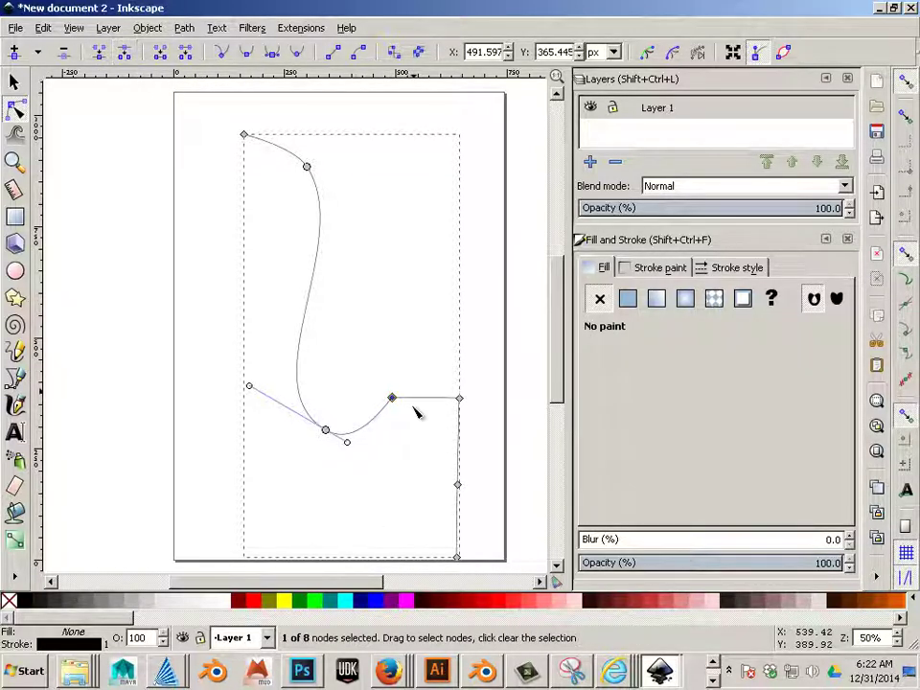
left_click_drag(392, 400, 430, 345)
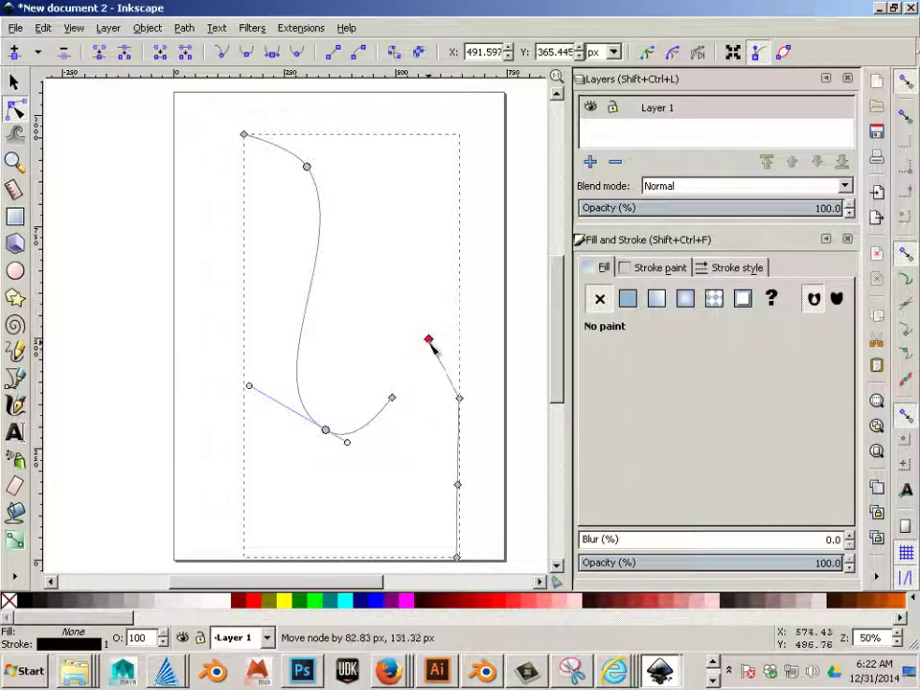
left_click(389, 441)
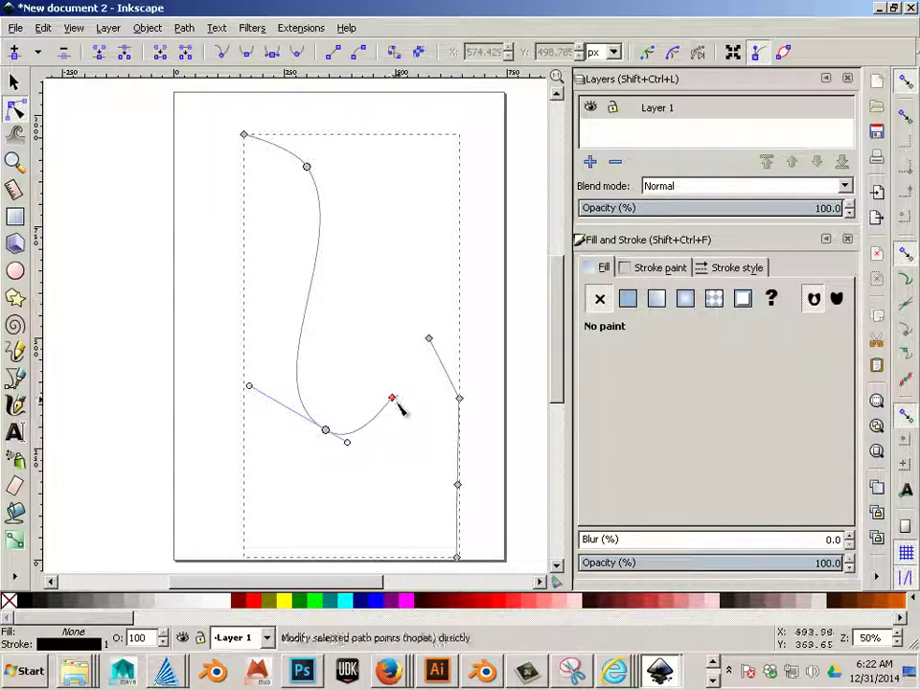
Drag the freed loose end node onto the curve's hooked end
left_click_drag(433, 349, 397, 408)
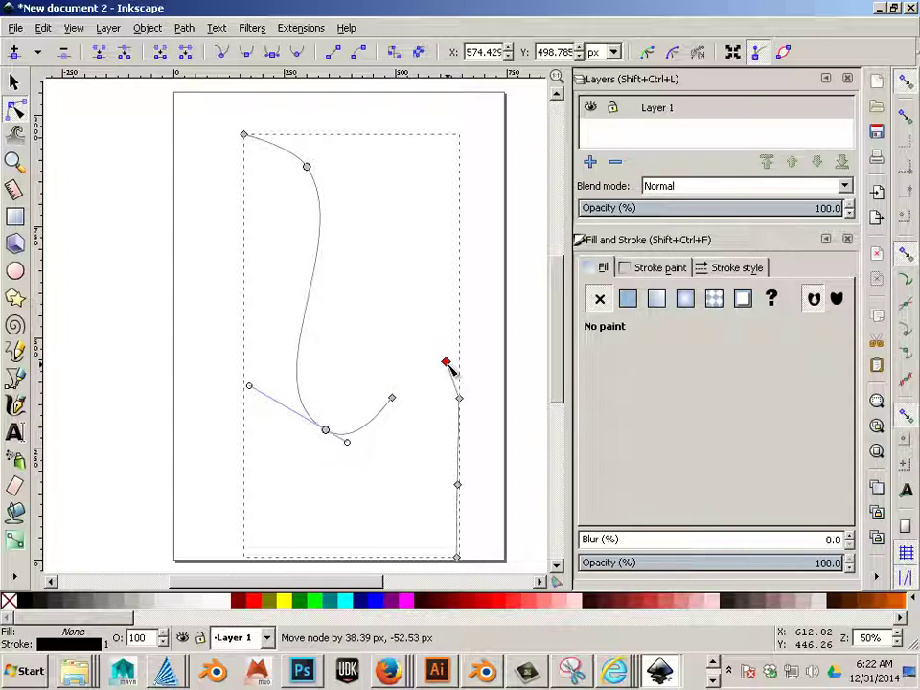
left_click_drag(451, 369, 405, 406)
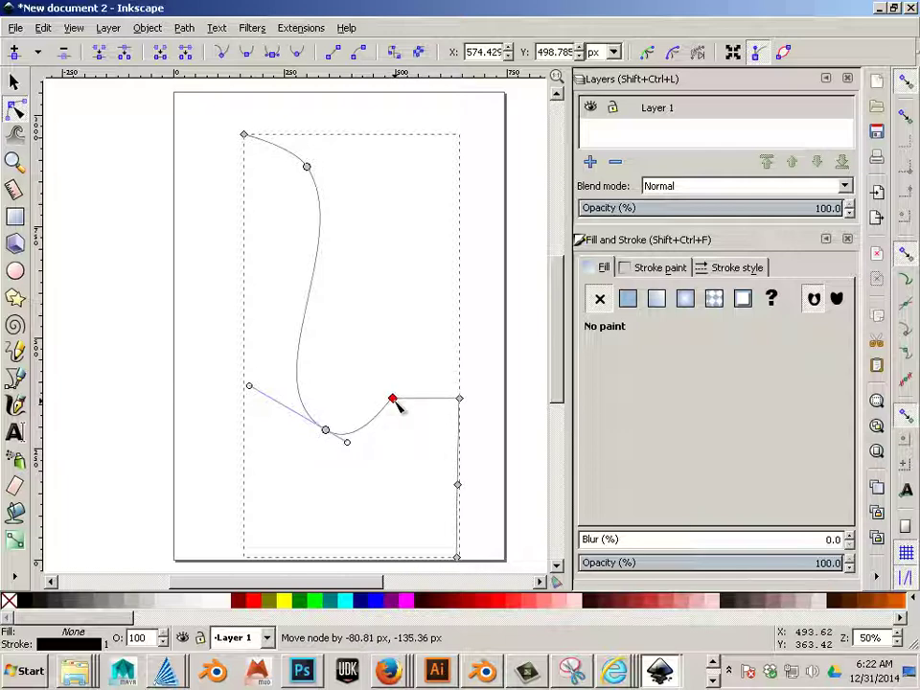
left_click_drag(418, 402, 387, 410)
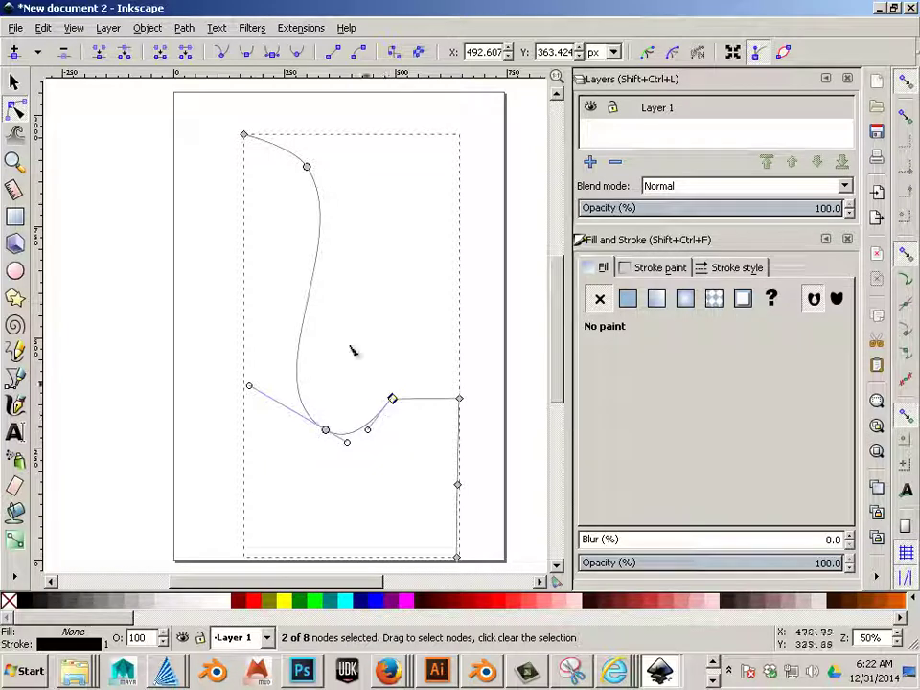
Join the meeting ends into one node and make the horizontal straight segment a curve
left_click(99, 52)
left_click(365, 329)
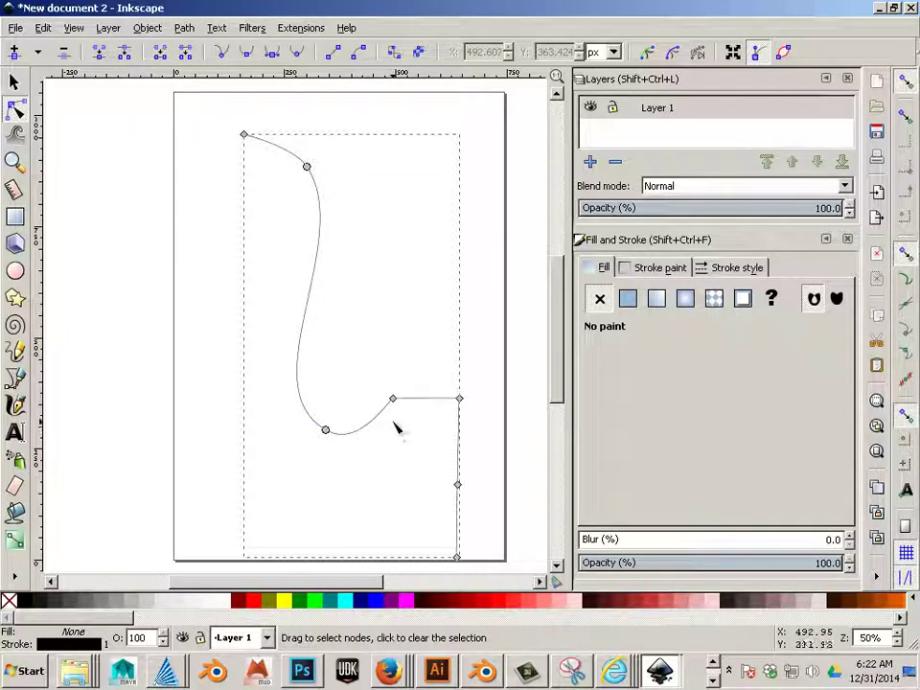
left_click(459, 399)
left_click(393, 399, "shift")
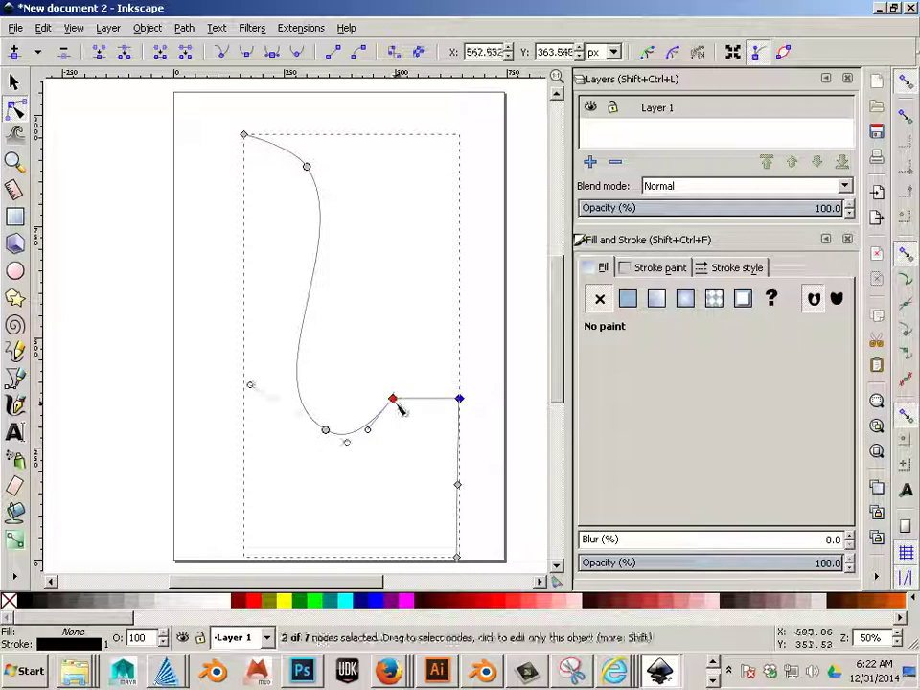
left_click(303, 54)
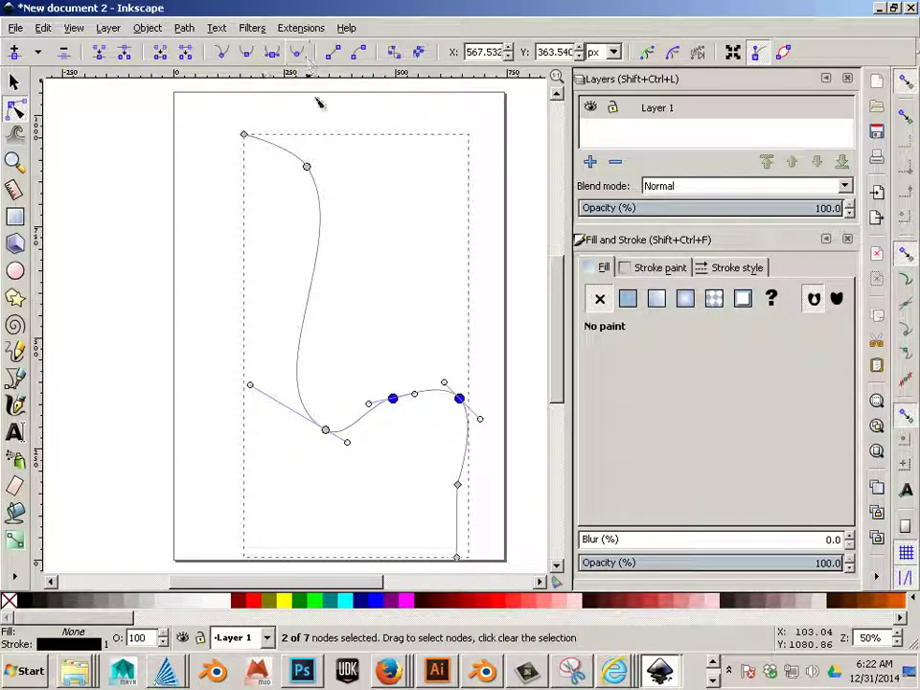
Drag nodes along the bottom to reshape it into a wave
left_click_drag(389, 404, 370, 408)
left_click_drag(423, 420, 315, 476)
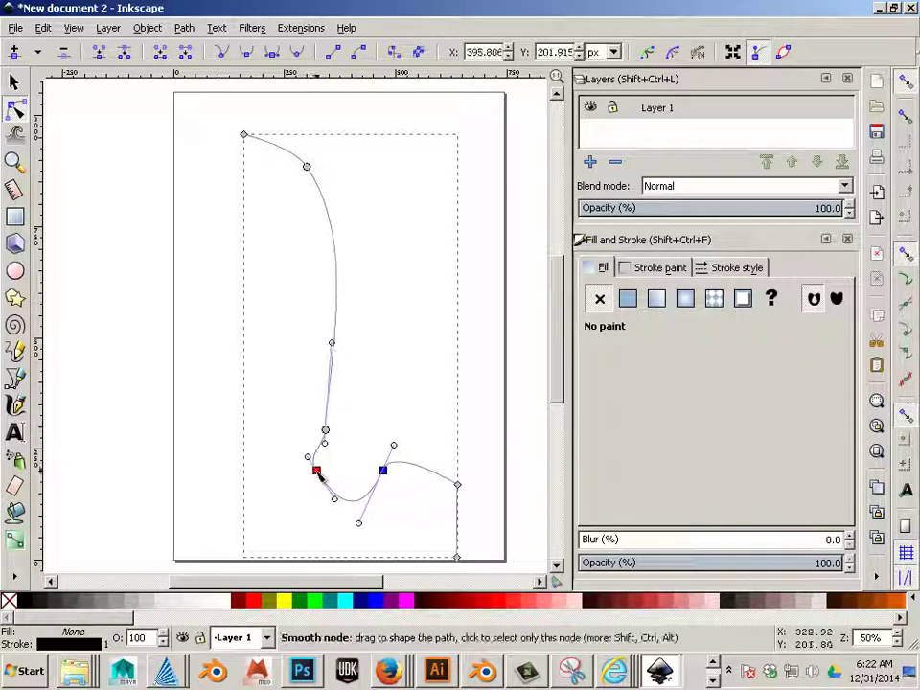
left_click(382, 470, "shift")
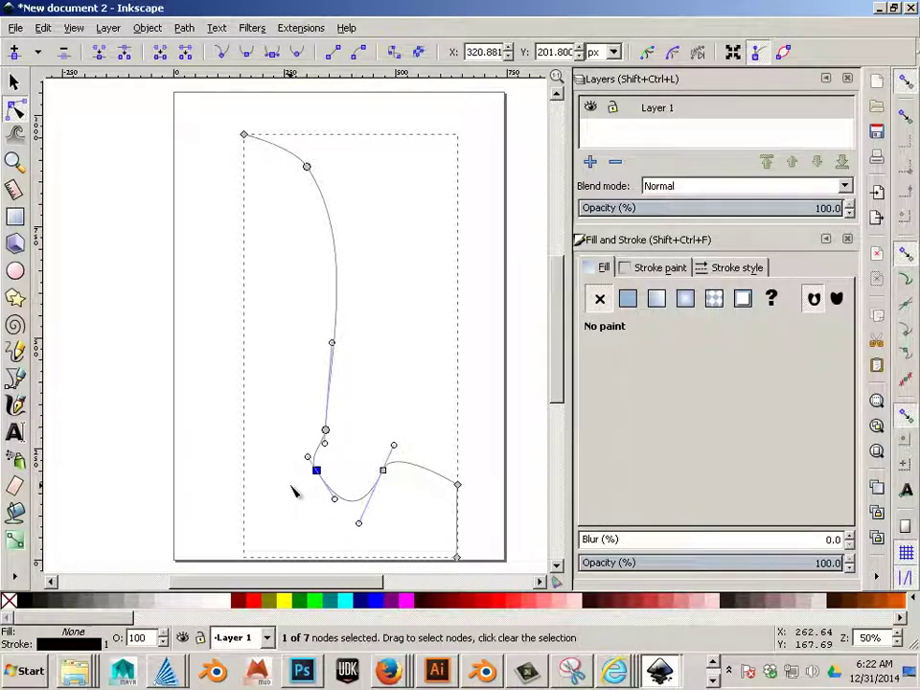
Delete the bottom node and move the corner node up to reshape the curve
left_click(64, 52)
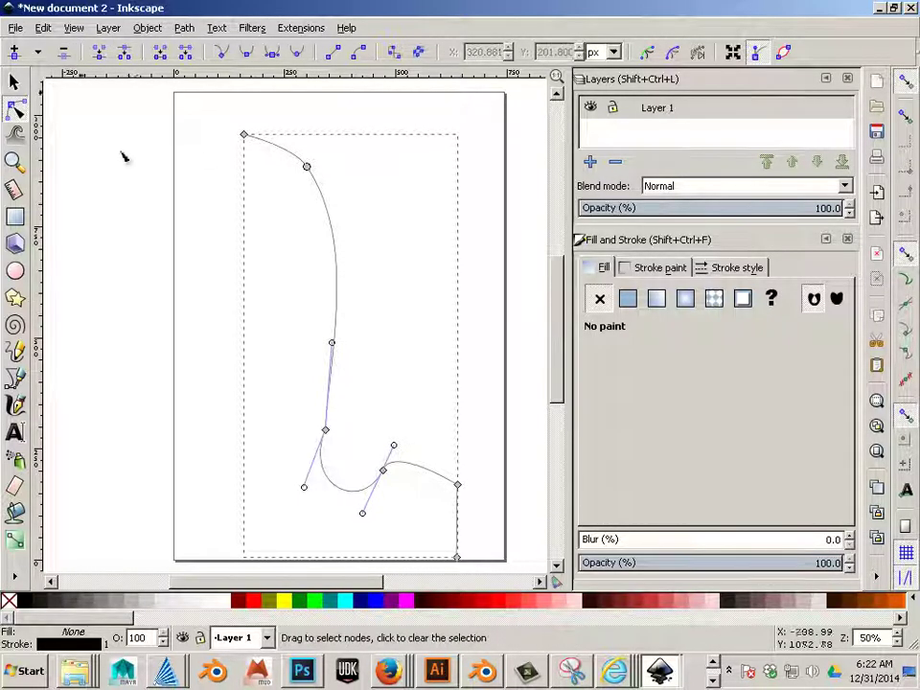
left_click(379, 384)
left_click(327, 433)
left_click_drag(327, 434, 327, 332)
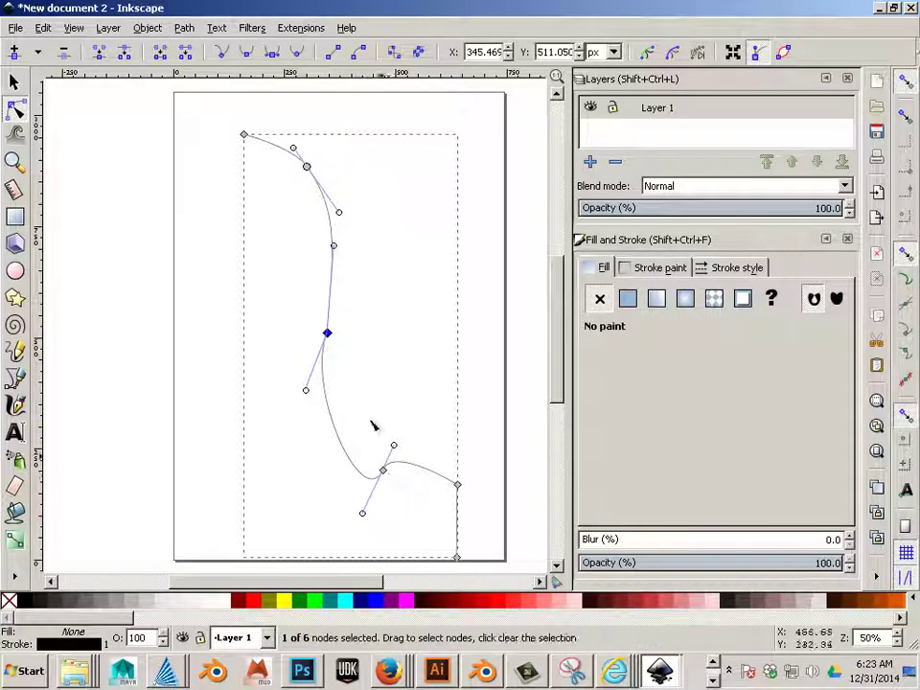
left_click(395, 489)
Insert a new node between two selected nodes and drag nodes to smooth the lower wave
left_click(383, 470)
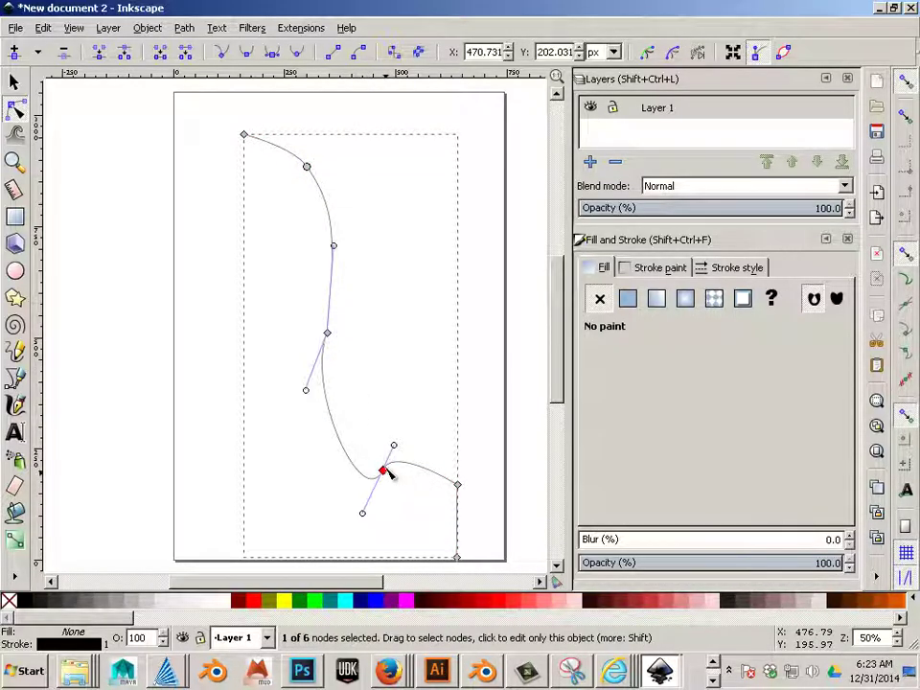
left_click(327, 333, "shift")
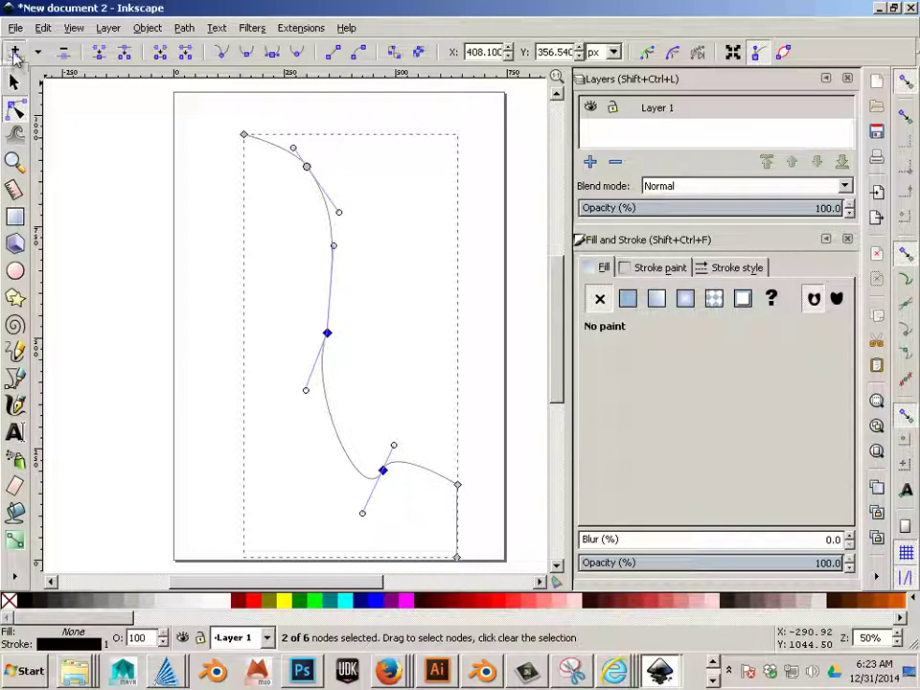
key("Insert")
left_click_drag(339, 438, 318, 438)
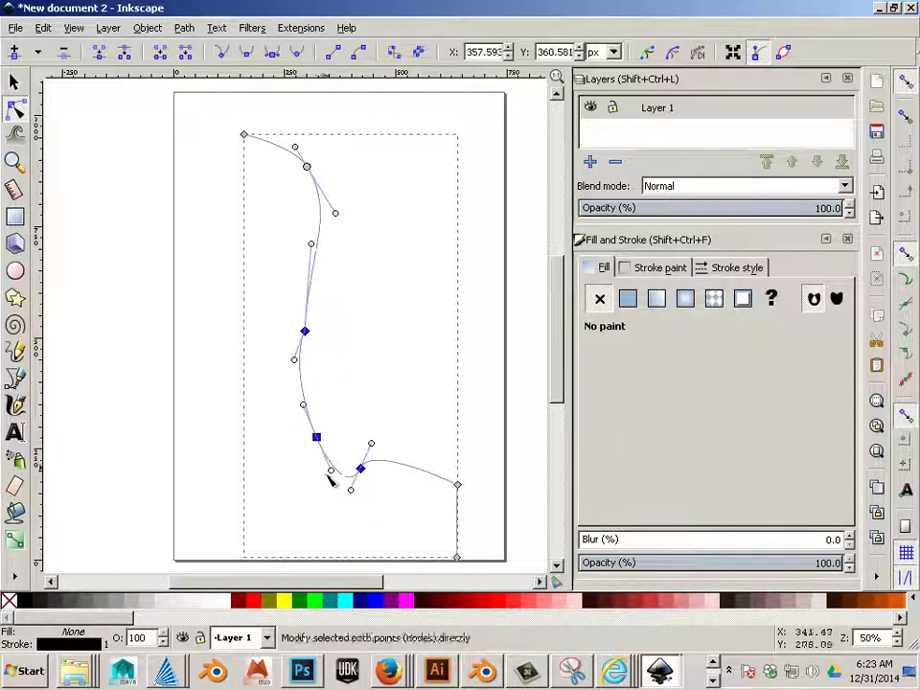
left_click_drag(334, 479, 309, 463)
left_click(361, 419)
left_click_drag(391, 470, 410, 493)
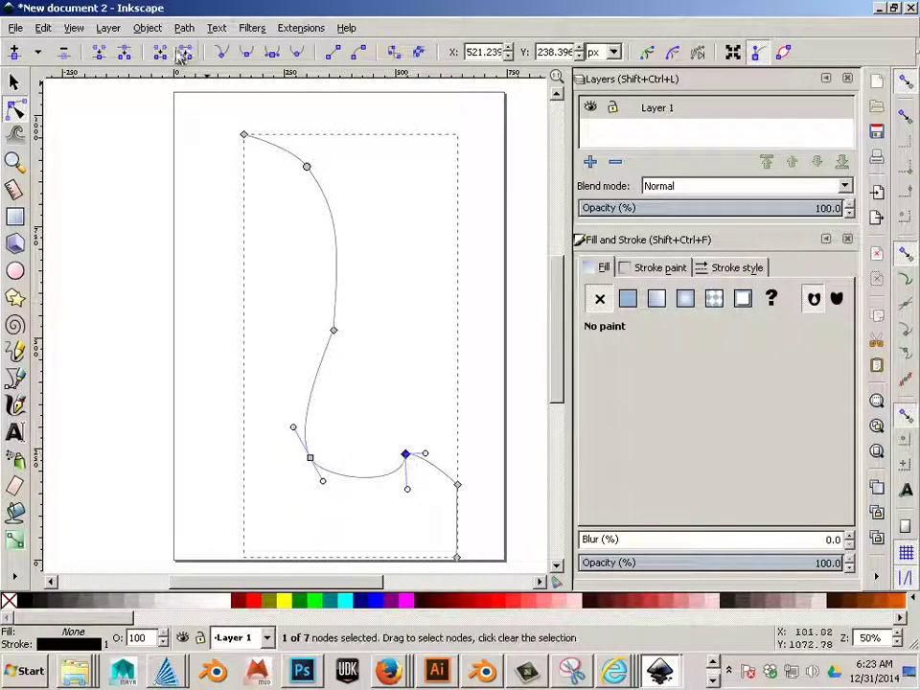
Smooth the lower corner node and adjust its handles and the lower-left node so the stretch bows left
left_click(250, 55)
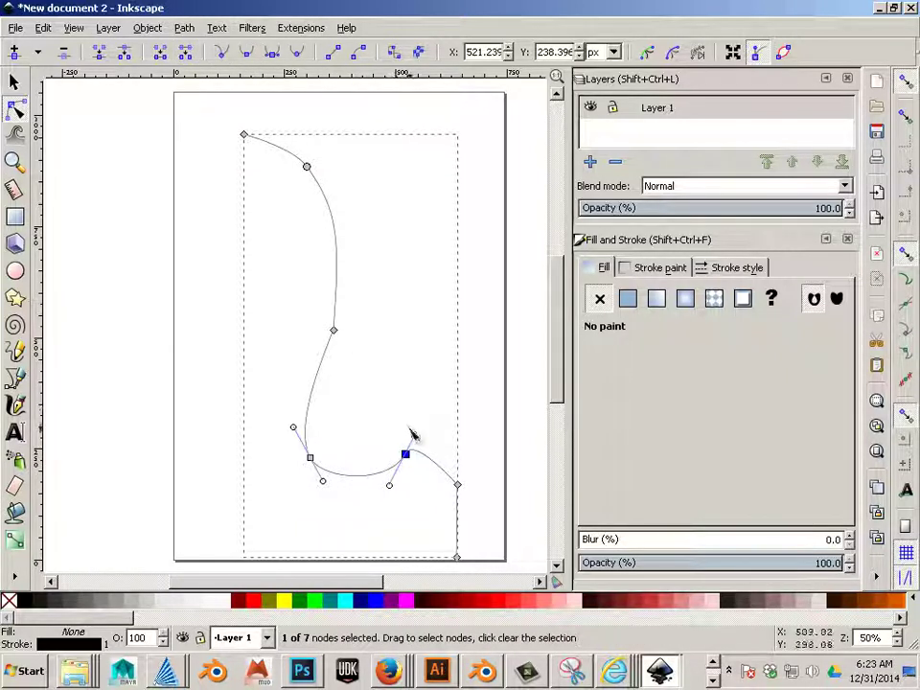
mouse_move(417, 437)
left_mouse_down()
mouse_move(424, 464)
mouse_move(427, 434)
mouse_move(412, 415)
left_mouse_up()
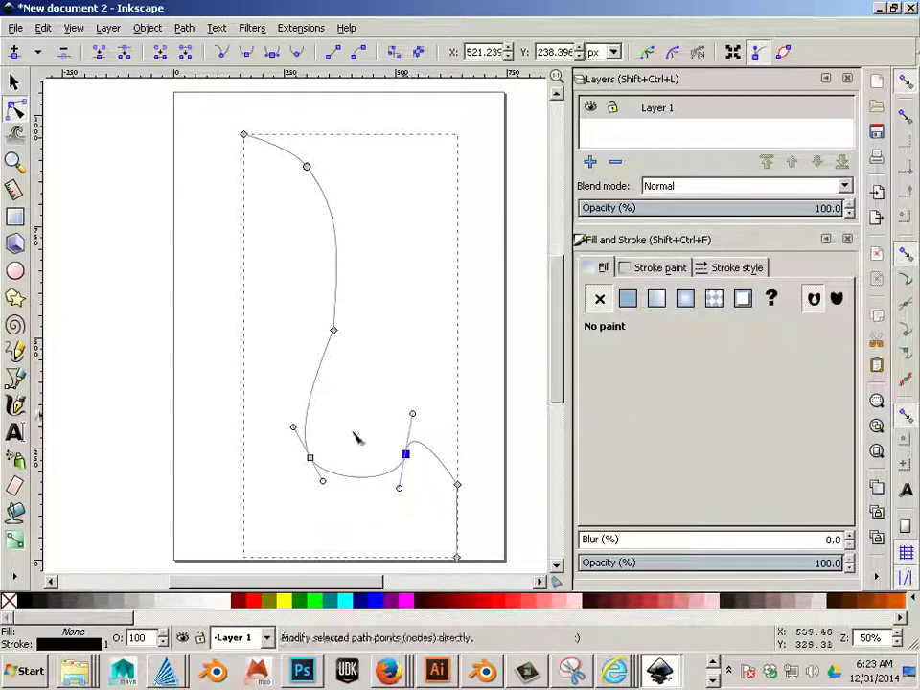
left_click_drag(310, 457, 343, 453)
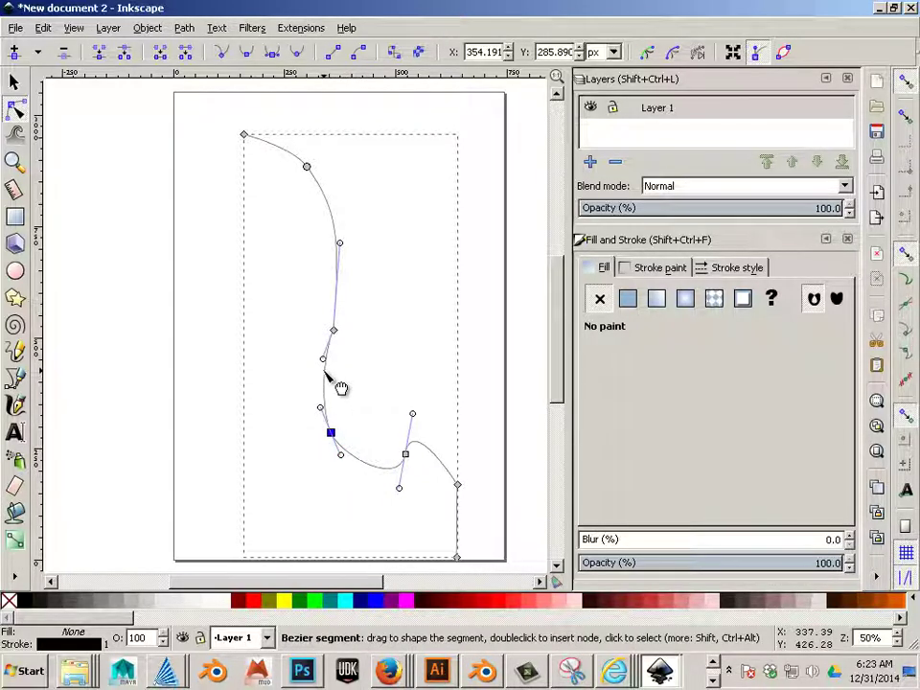
mouse_move(324, 362)
left_mouse_down()
mouse_move(340, 375)
mouse_move(315, 362)
left_mouse_up()
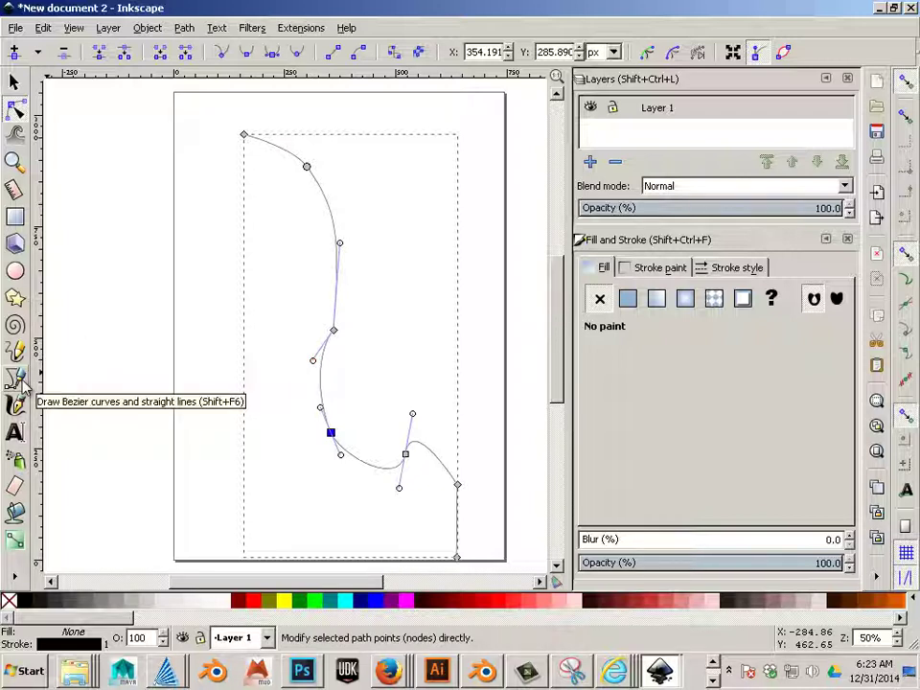
left_click(260, 454)
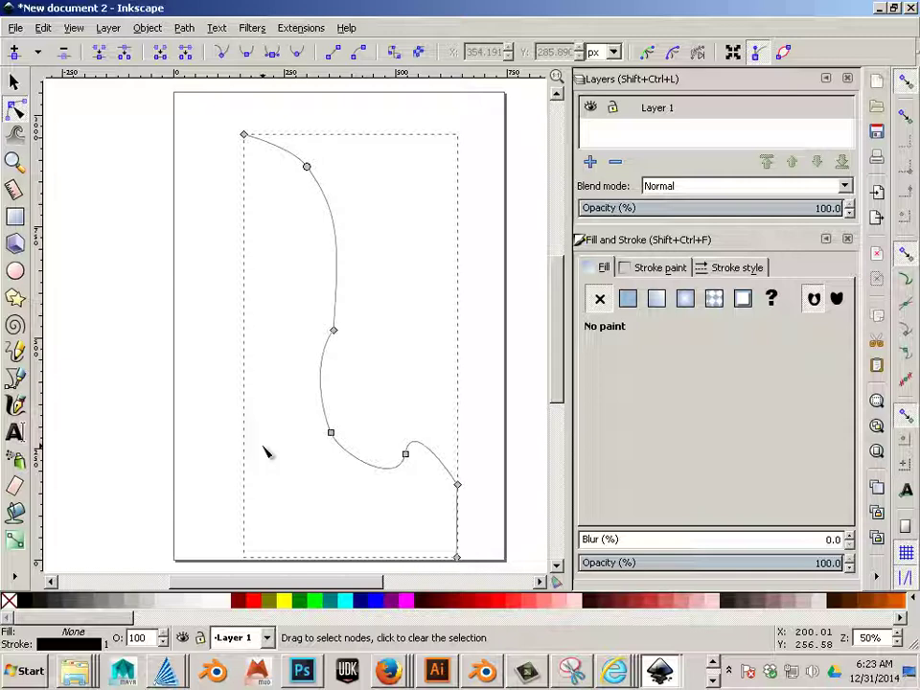
Raise the lower and middle nodes, smooth the middle node, widen its handle, and shift it left-down into the S-bend
left_click_drag(332, 432, 340, 378)
left_click_drag(339, 332, 345, 305)
left_click(247, 52)
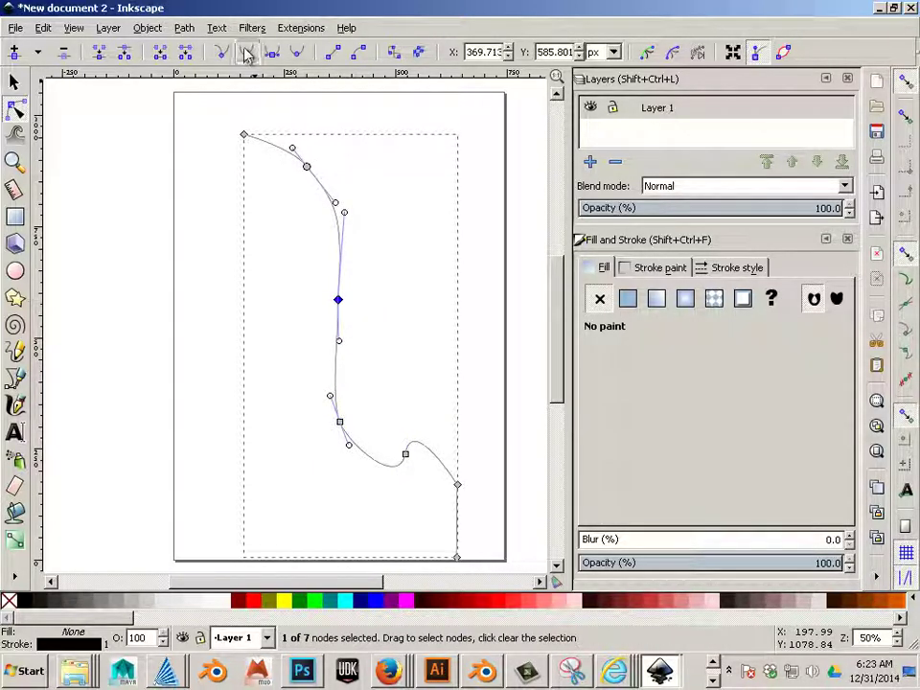
left_click_drag(345, 216, 403, 250)
left_click_drag(345, 315, 312, 322)
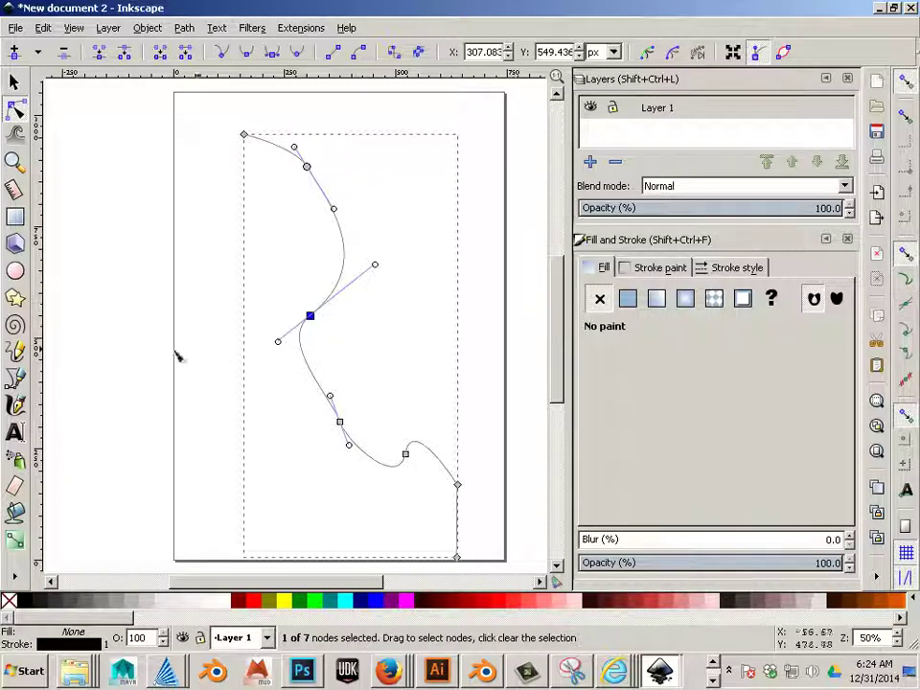
left_click_drag(309, 315, 321, 308)
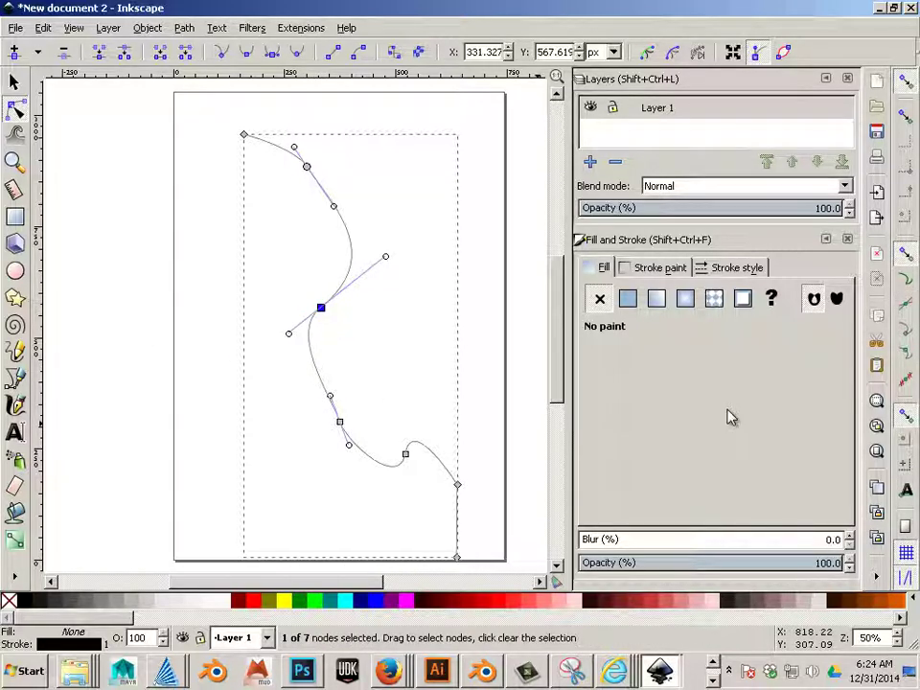